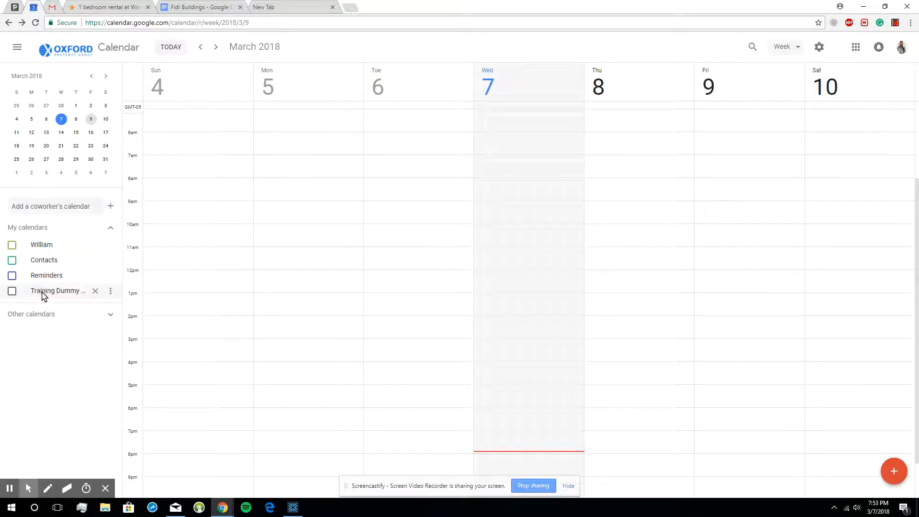
- Show the Training Dummy Calendar in the week view
left_click(12, 290)
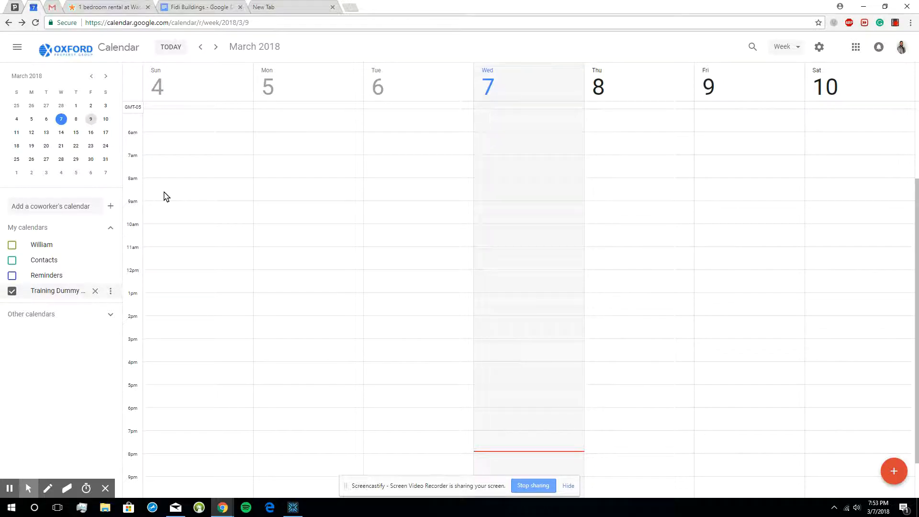
scroll(230, 287, "down", 2)
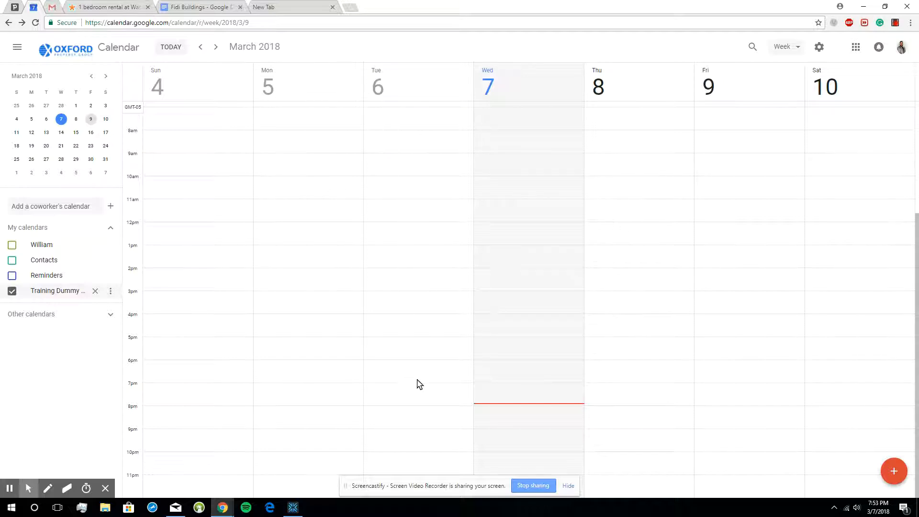
scroll(417, 385, "up", 3)
scroll(417, 386, "down", 3)
scroll(236, 248, "up", 5)
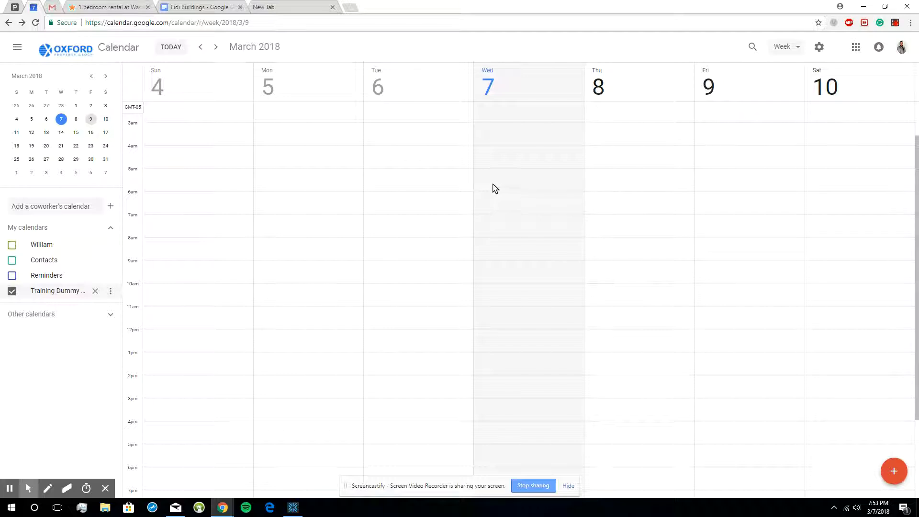
- Create a "Gym Flow" event from 5:30 to 6:30am on Wednesday, March 7, and move it to Thursday, March 8
left_click(516, 200)
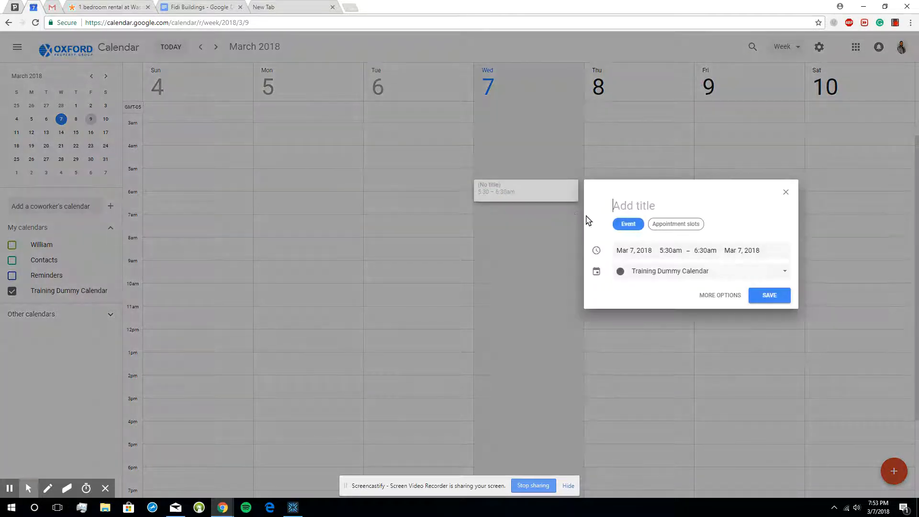
type("G")
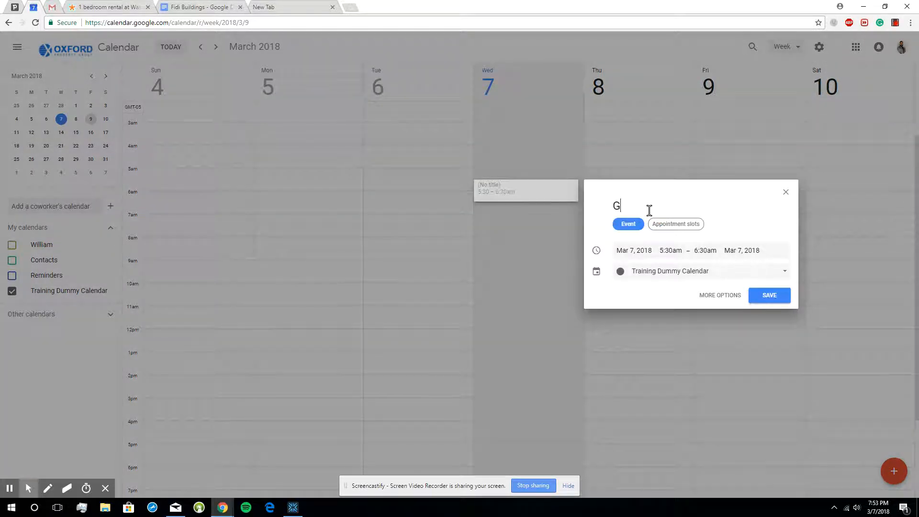
type("ym Flow")
left_click(766, 295)
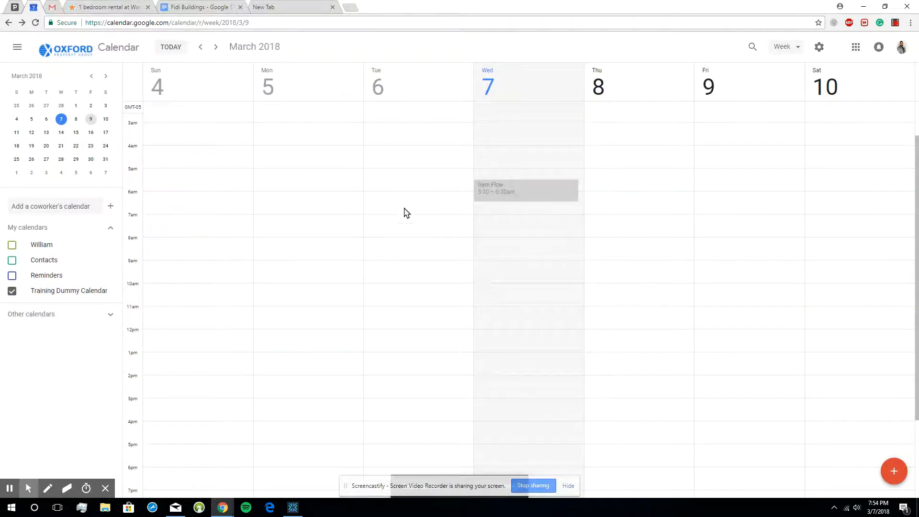
left_click_drag(512, 188, 615, 195)
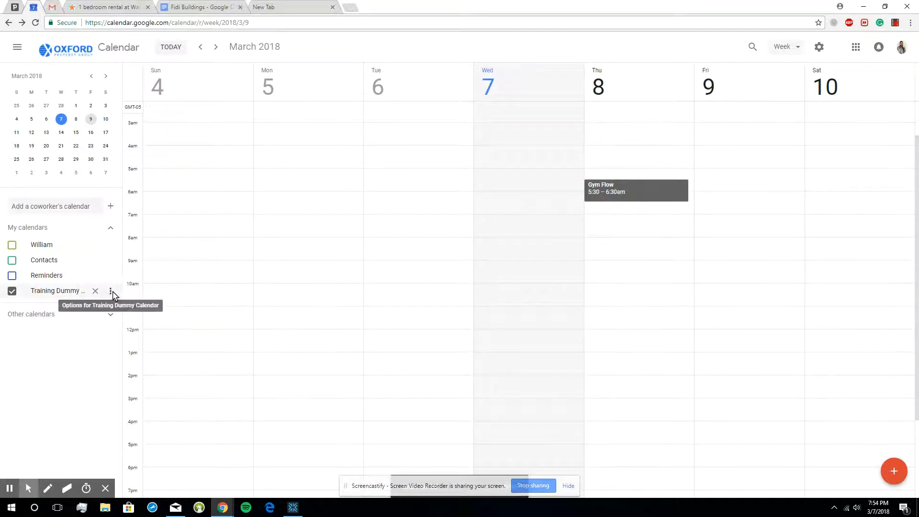
- Change the Training Dummy Calendar's color to dark green and finally to orange, checking it on the Gym Flow event
left_click(111, 290)
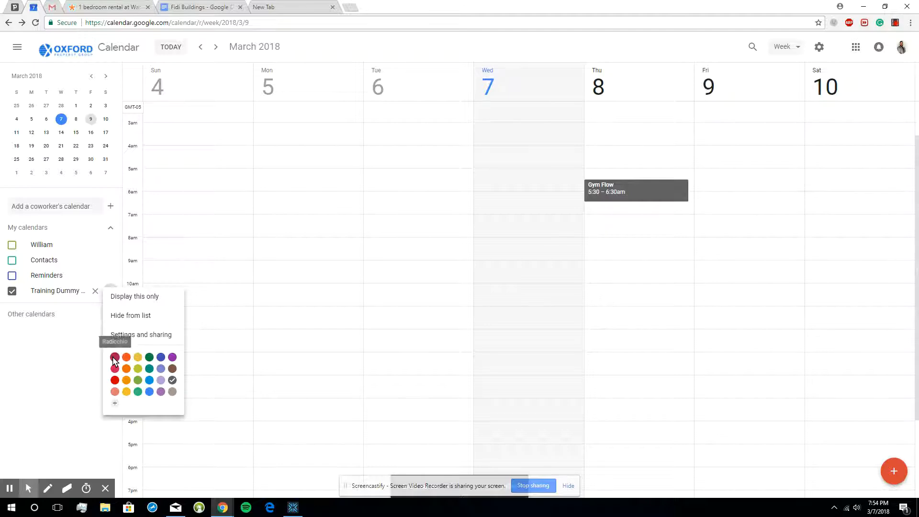
left_click(148, 357)
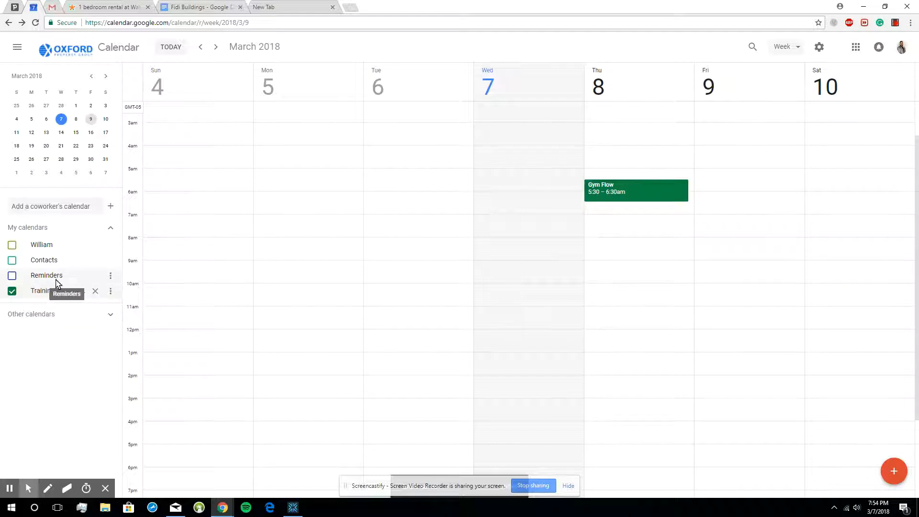
left_click(111, 290)
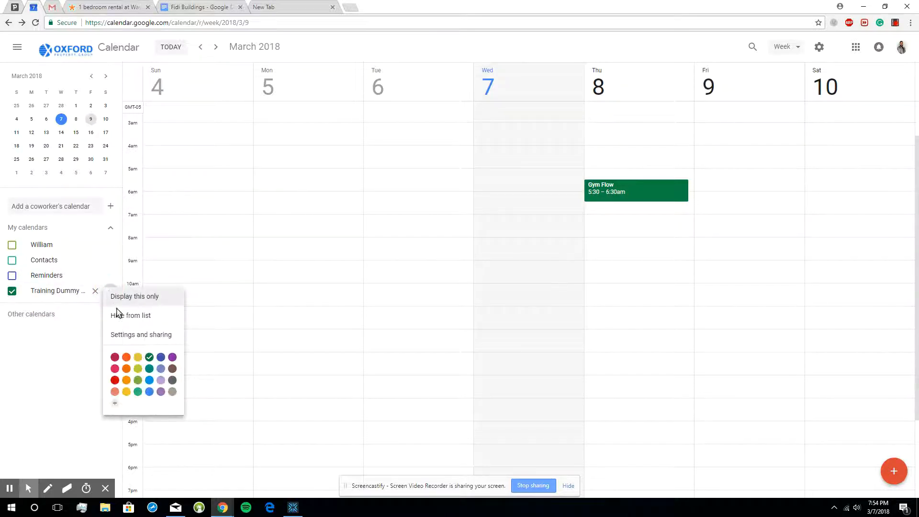
left_click(127, 359)
left_click(654, 187)
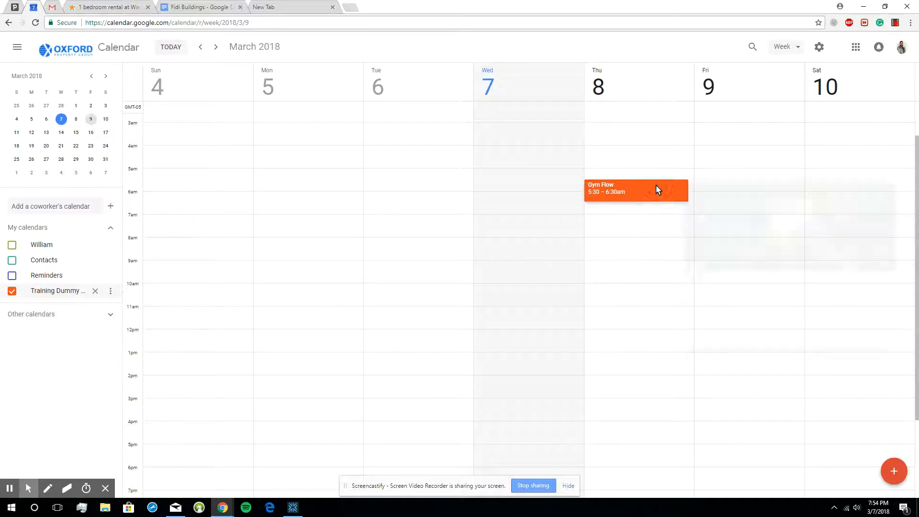
key("Escape")
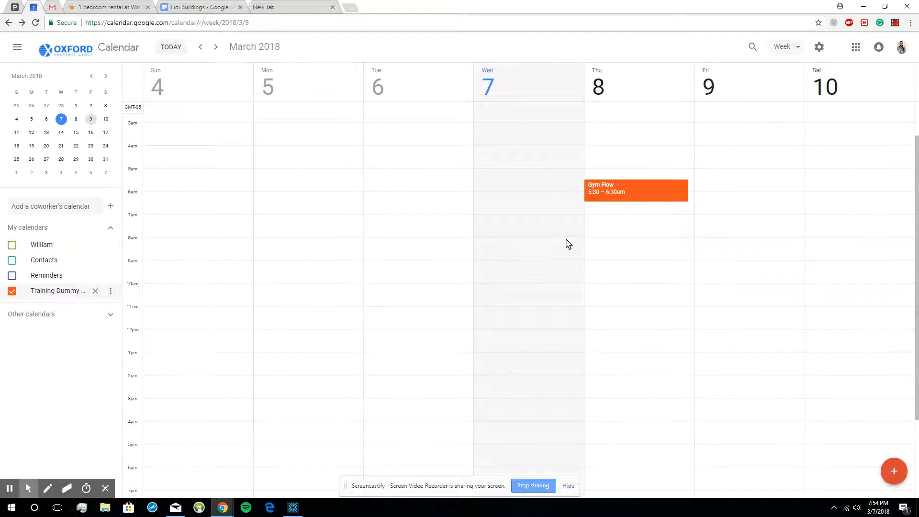
- Create and save a "Posting Advertisements" event on Thursday, March 8, from 8 to 11am
left_click(598, 250)
left_click_drag(599, 257, 640, 306)
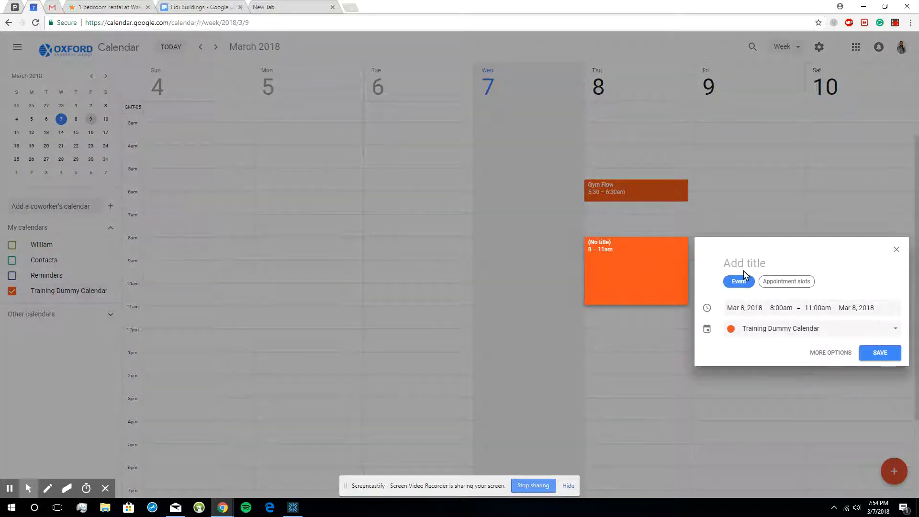
type("Post")
type("ng")
key("BackSpace")
key("BackSpace")
key("BackSpace")
type("ing Advertis")
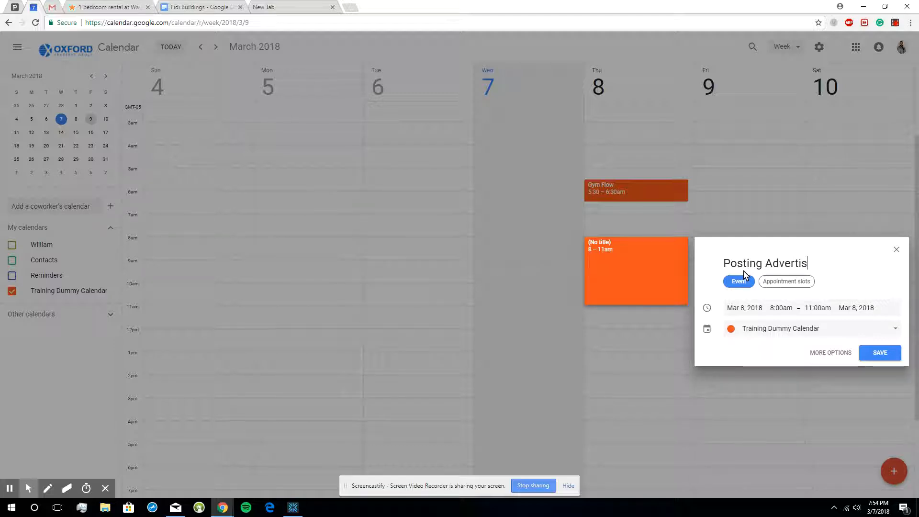
type("ements")
key("BackSpace")
key("BackSpace")
key("BackSpace")
key("BackSpace")
key("BackSpace")
type("ments")
left_click(881, 353)
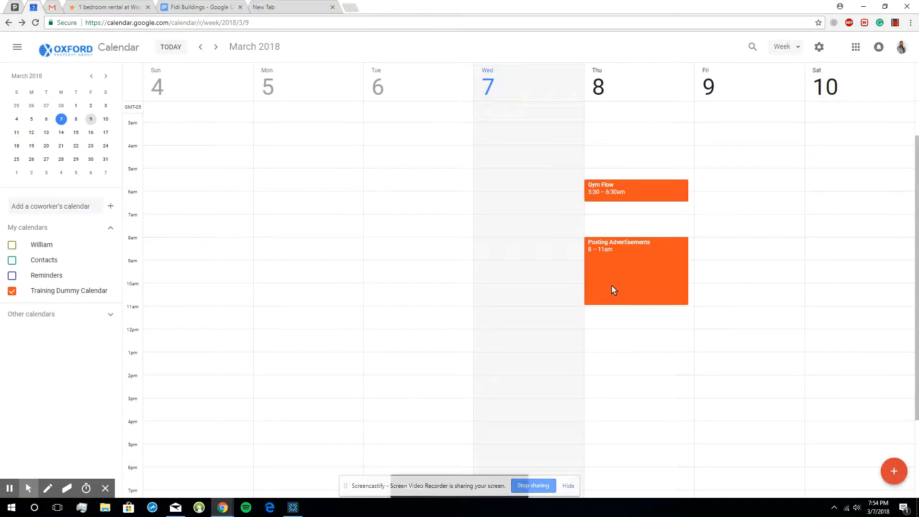
- View the details of the Posting Advertisements event and close them
scroll(608, 290, "down", 2)
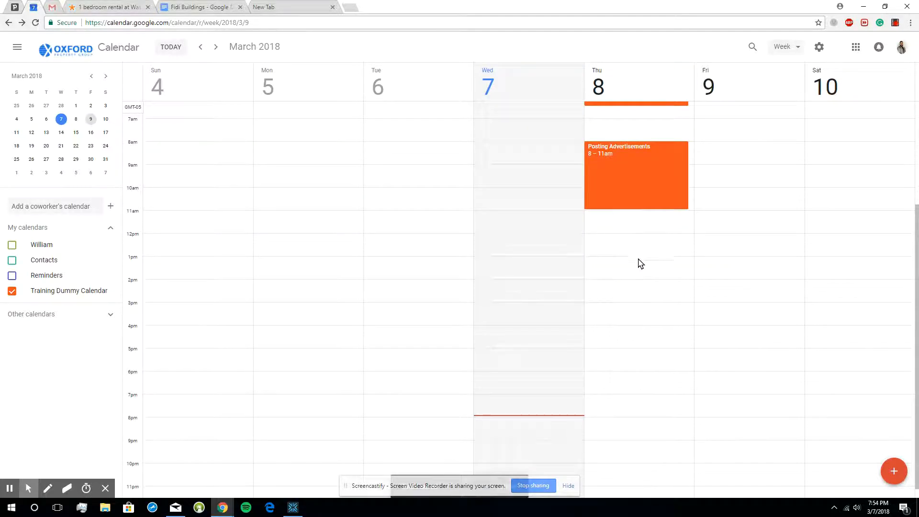
scroll(647, 281, "up", 1)
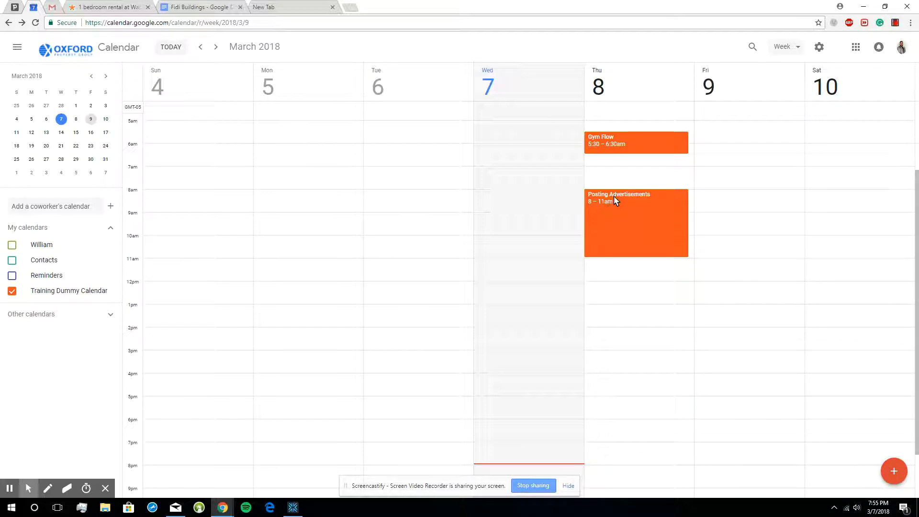
left_click(633, 210)
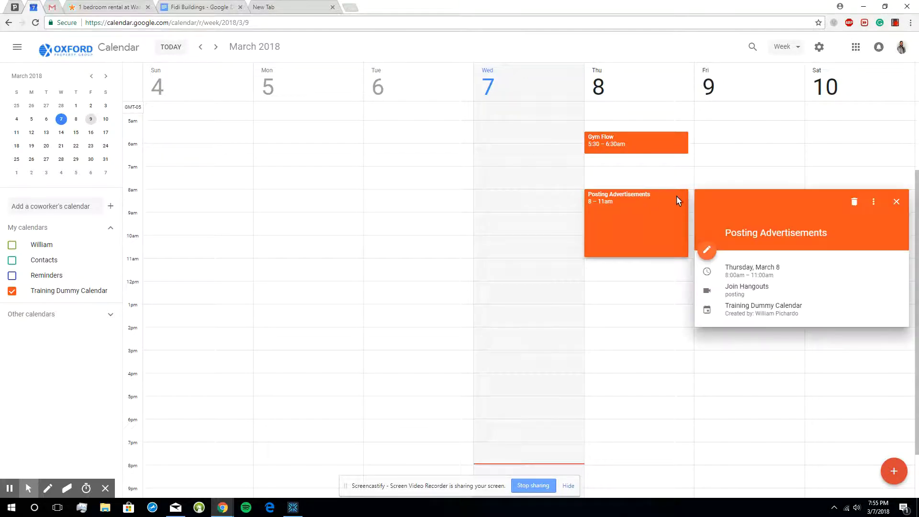
left_click(634, 207)
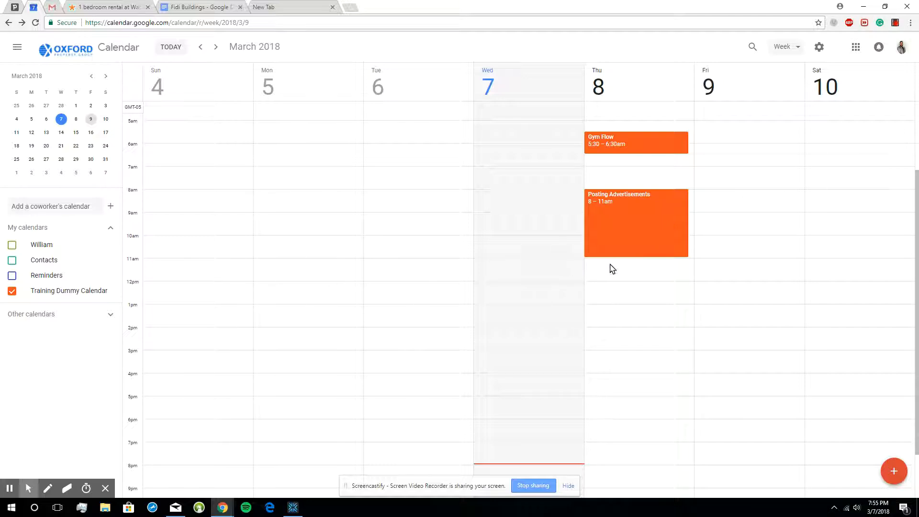
- Draft an event on Thursday, March 8, from 11am to 12:30pm, titled "Showings:" followed by the client's full name
left_click_drag(612, 269, 637, 294)
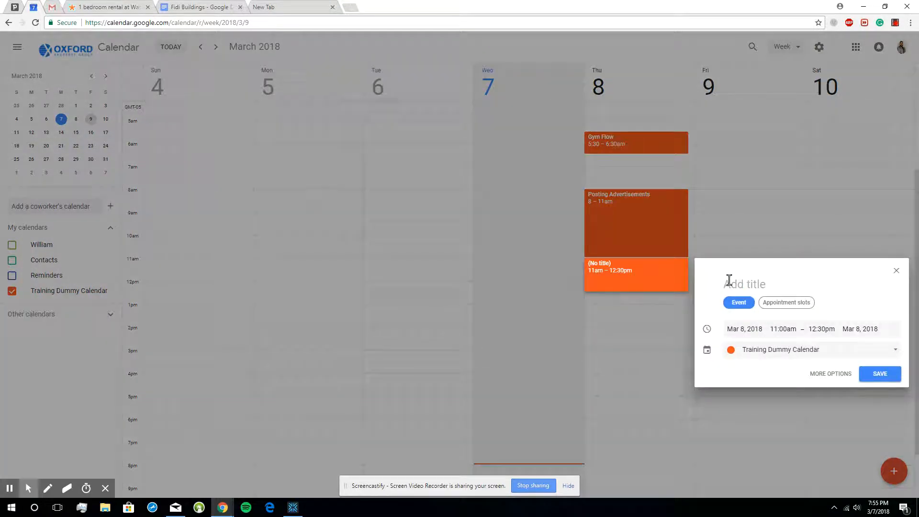
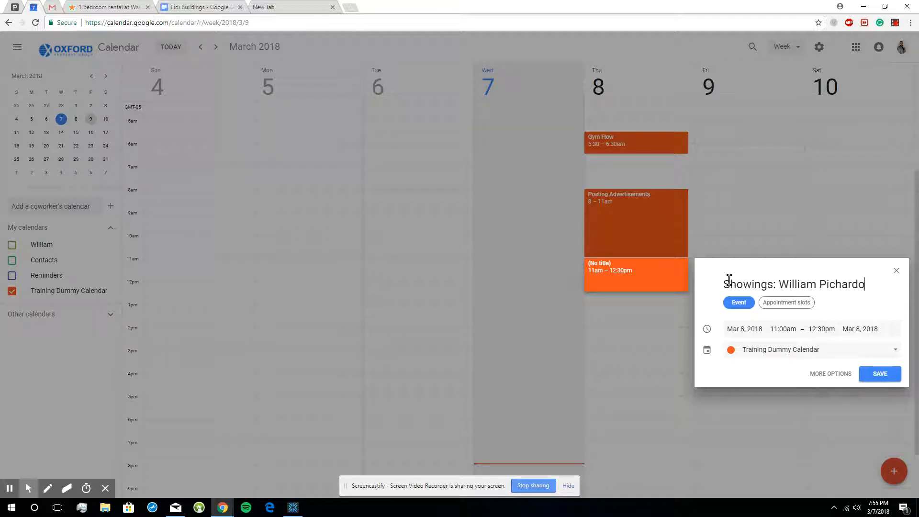
- Open the showing event's full options and set its location to the building's suggested New York City street address
left_click(831, 375)
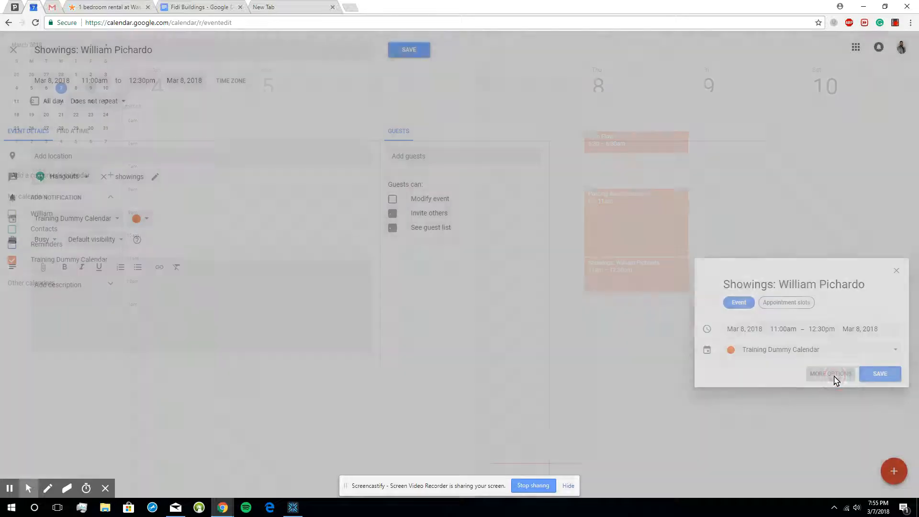
left_click(75, 151)
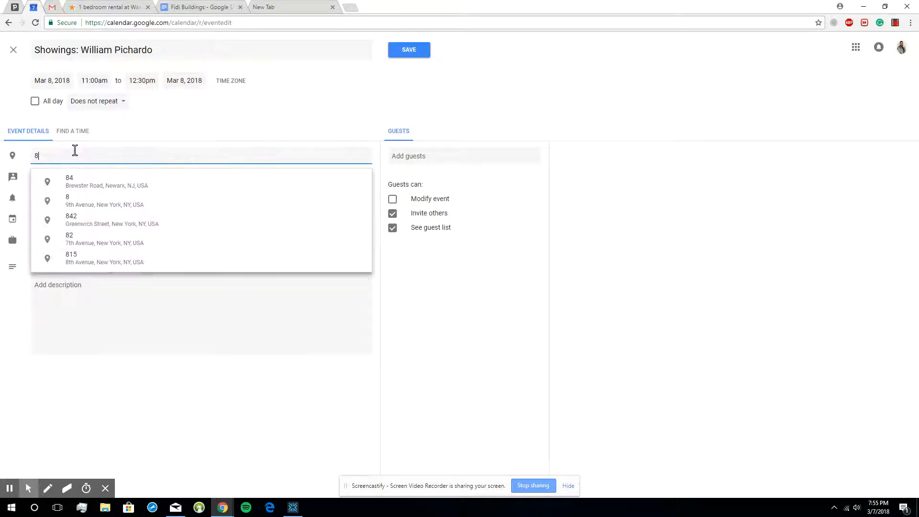
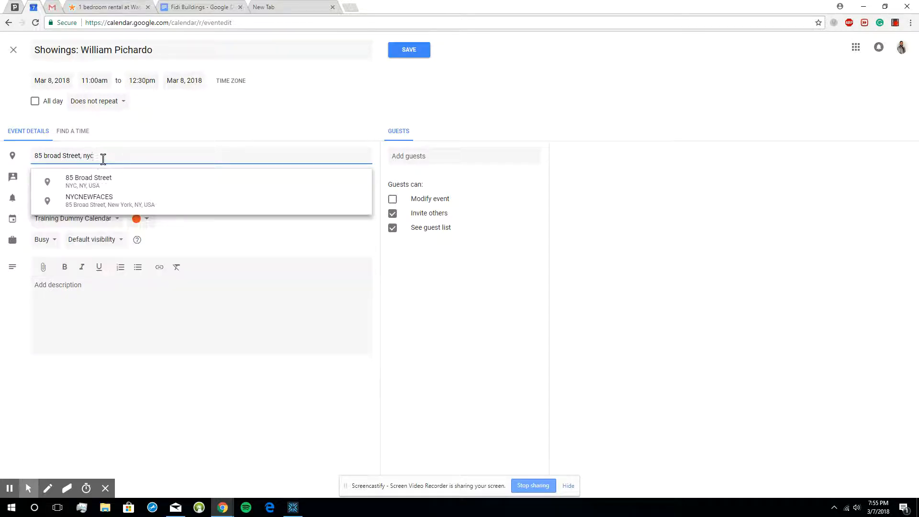
left_click(99, 185)
left_click(475, 154)
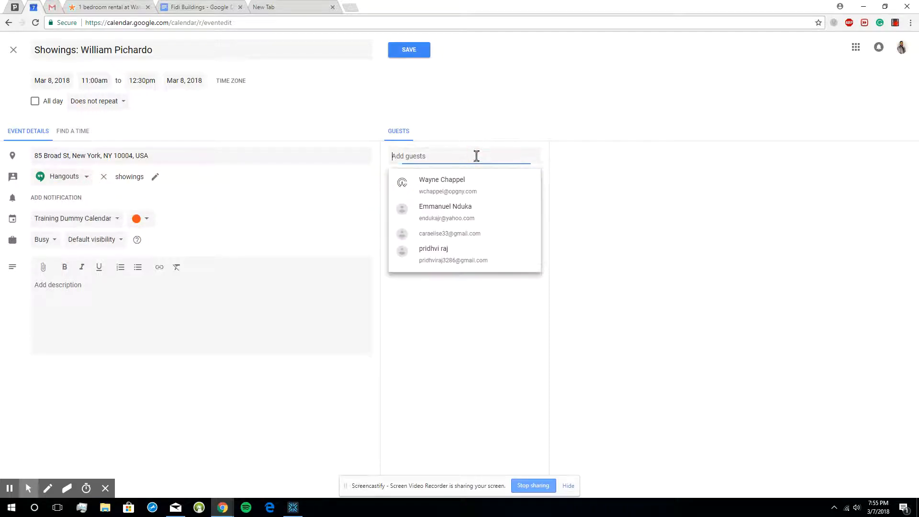
left_click(419, 160)
left_click(430, 154)
left_click(429, 153)
left_click(428, 154)
left_click(451, 154)
left_click(617, 193)
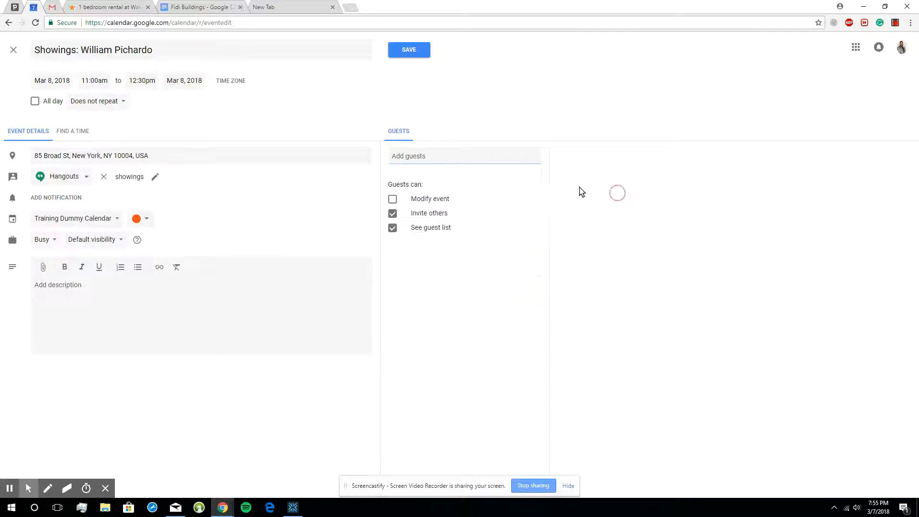
- Add the client as a guest of the showing event using their e-mail address
left_click(456, 155)
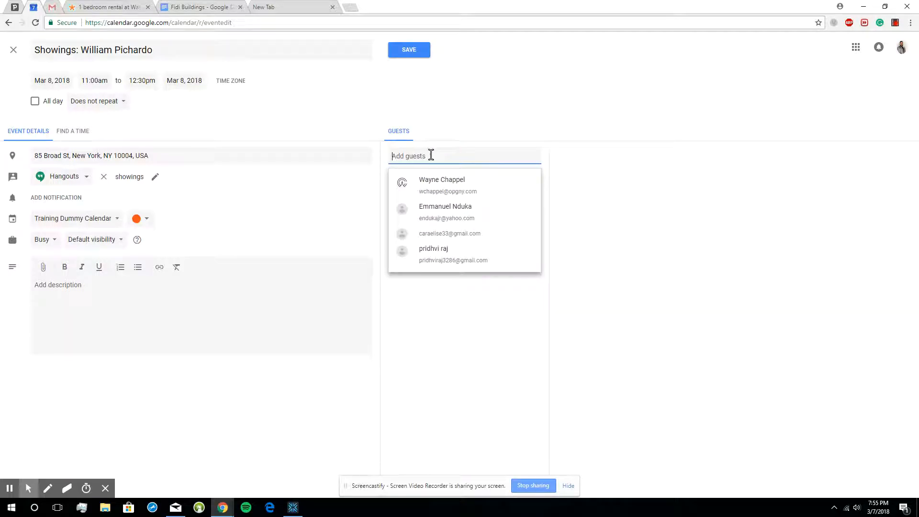
left_click(431, 154)
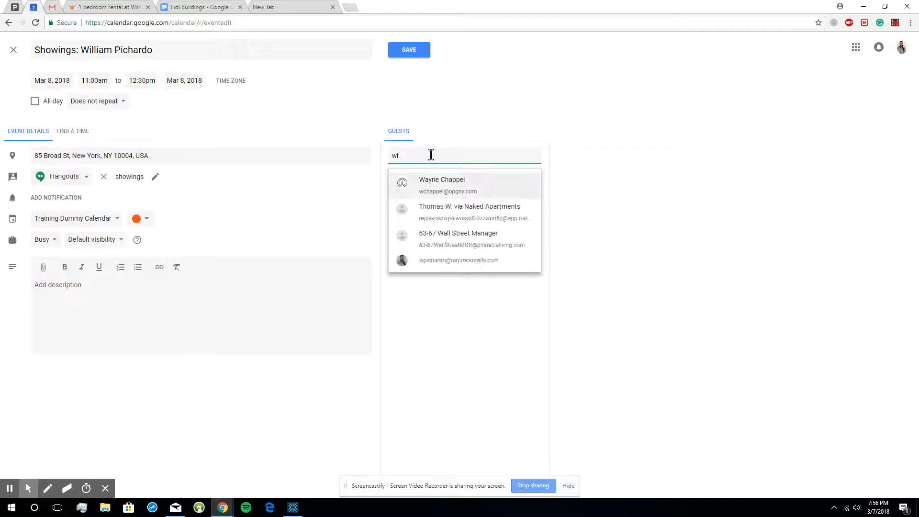
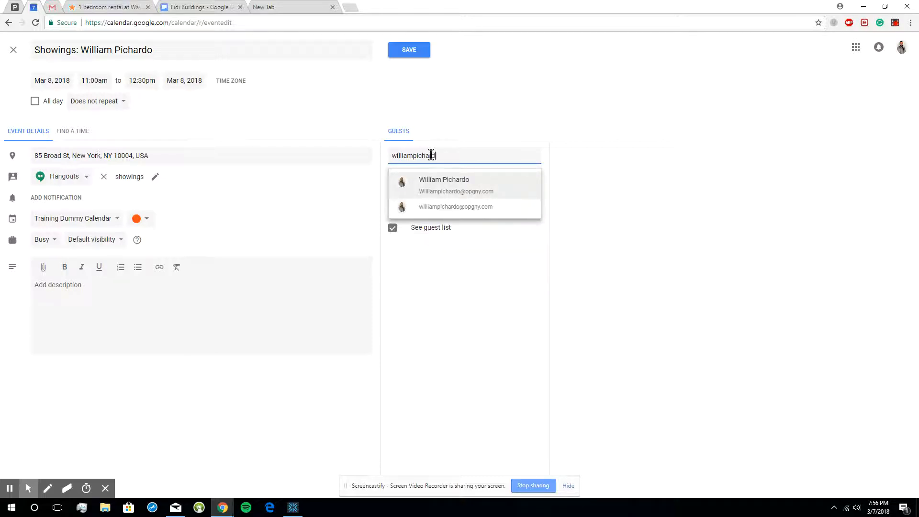
left_click(444, 183)
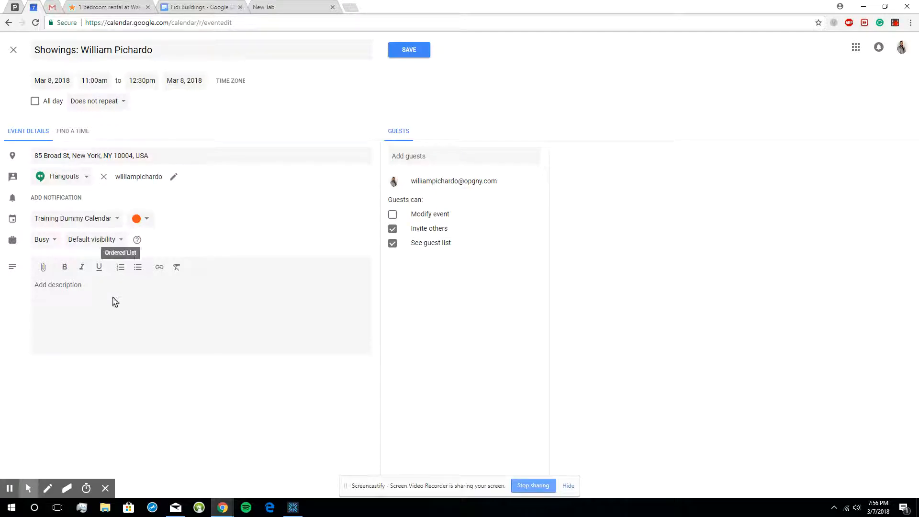
- Begin the 11am showing event's description with the line "Financial District"
left_click(144, 293)
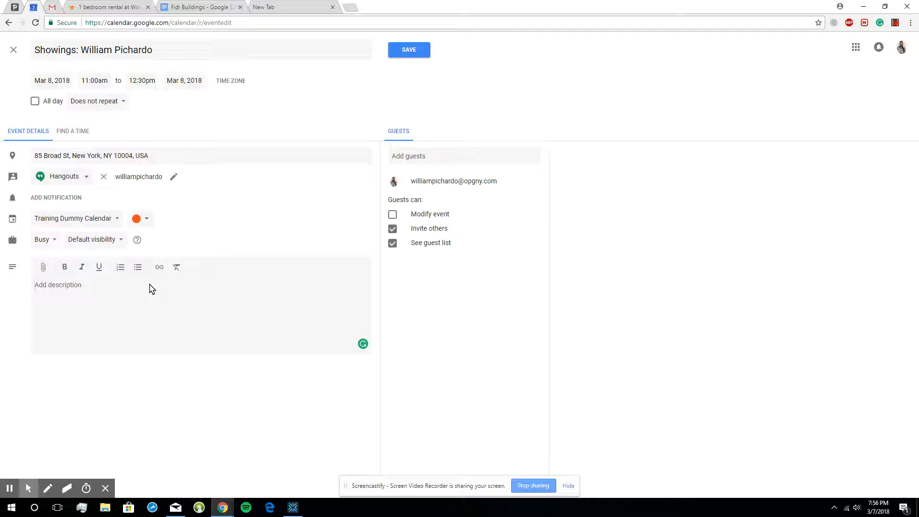
type("Financial Distr")
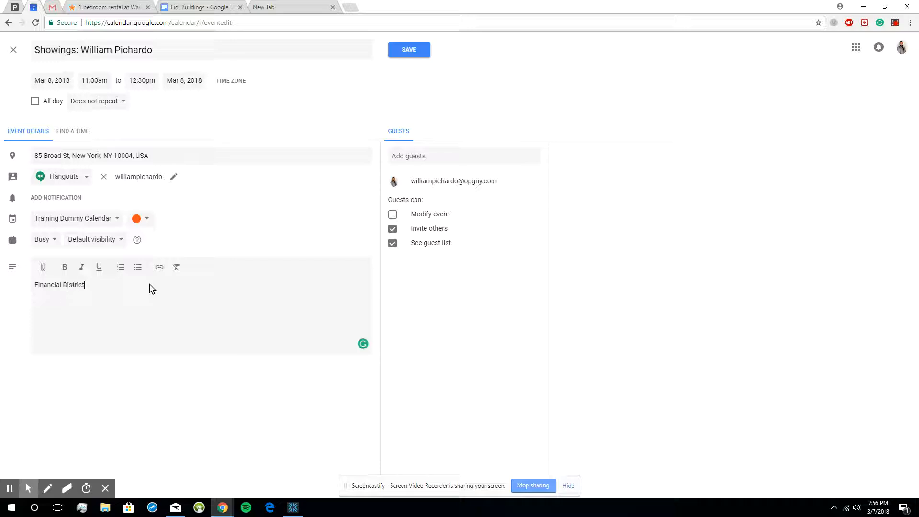
type("ict")
key("Return")
- Add the description lines "Flex 2", "Max budget 3600" and "No Pets", and save the showing event
type("Flex 2")
key("Return")
type("Max budget 3600")
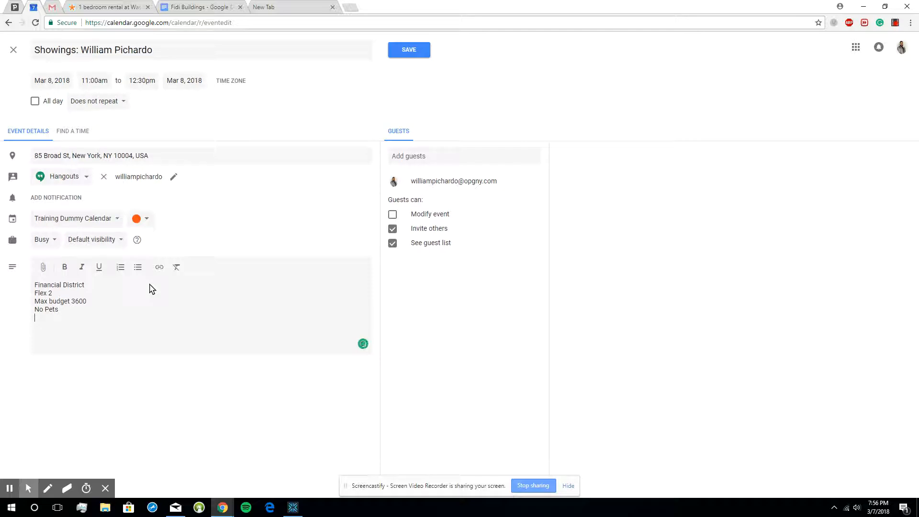
left_click(238, 202)
left_click(409, 49)
- Color the 11am showing event on Thursday, March 8, dark green
left_click(672, 272)
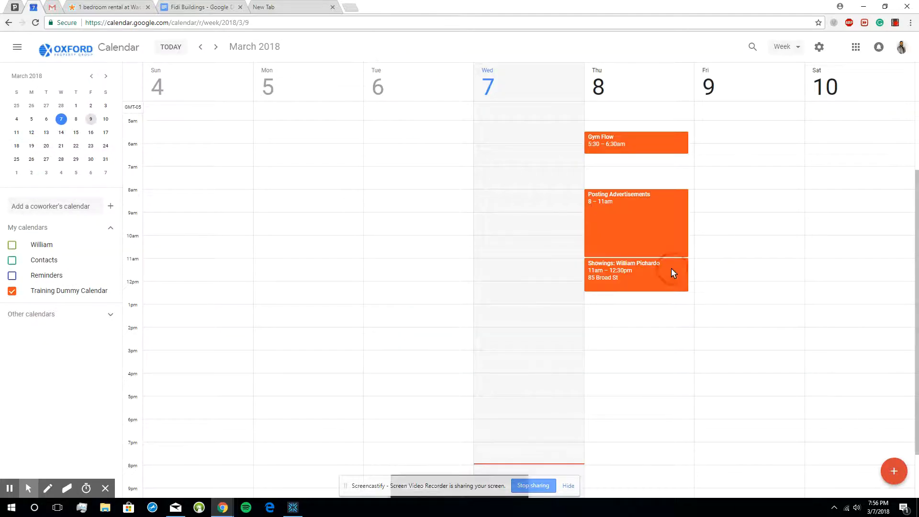
left_click(733, 321)
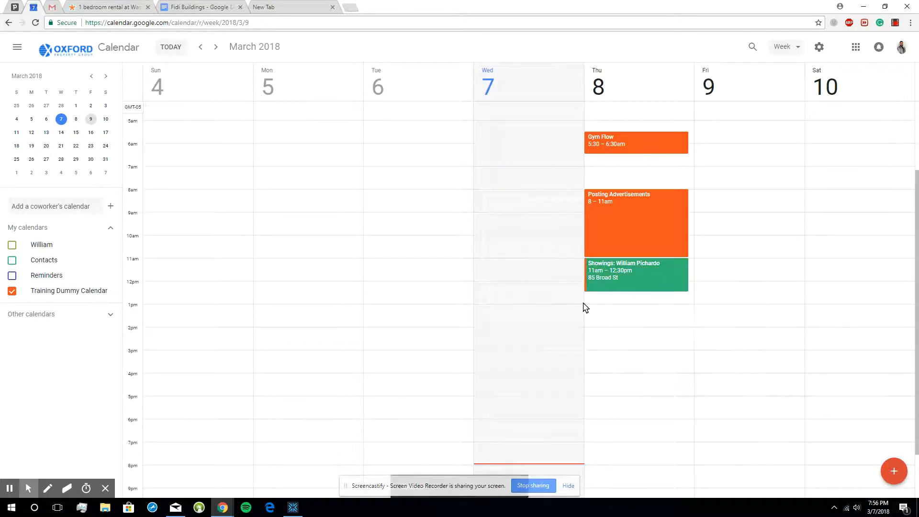
right_click(686, 277)
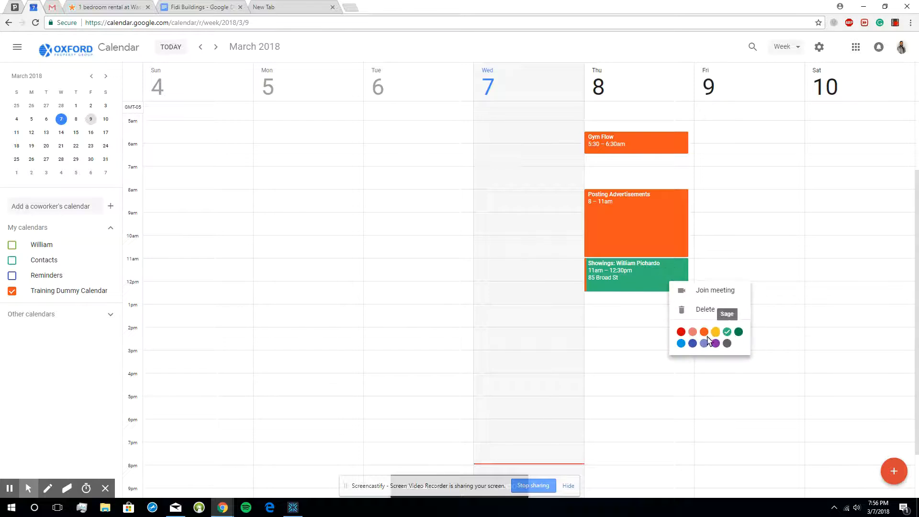
left_click(738, 332)
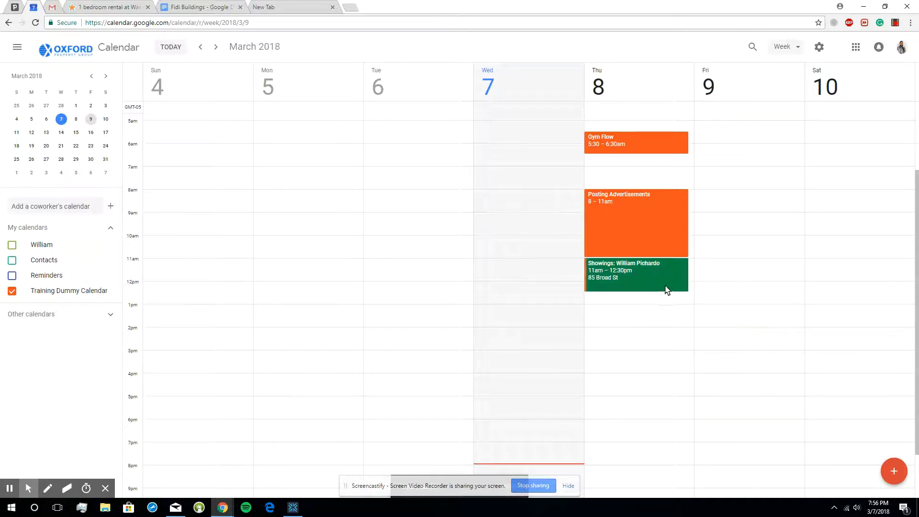
- Draft an event on Thursday, March 8, from 1pm to 2:30pm, titled "Showings:" followed by the second client's name
scroll(698, 287, "down", 1)
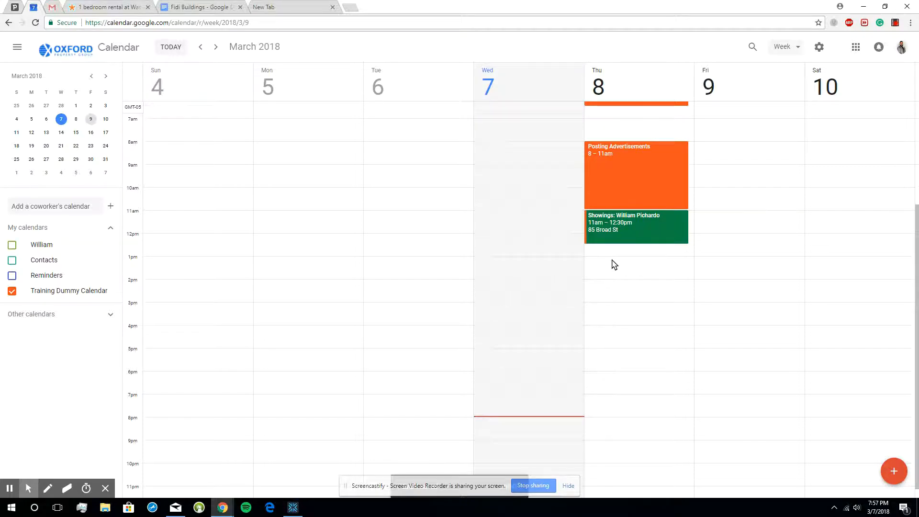
left_click_drag(611, 261, 618, 293)
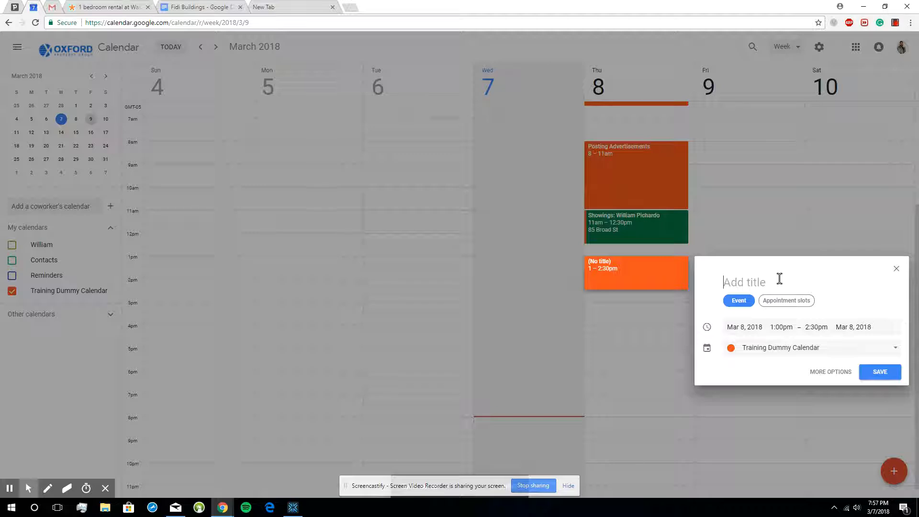
type("Showings: ")
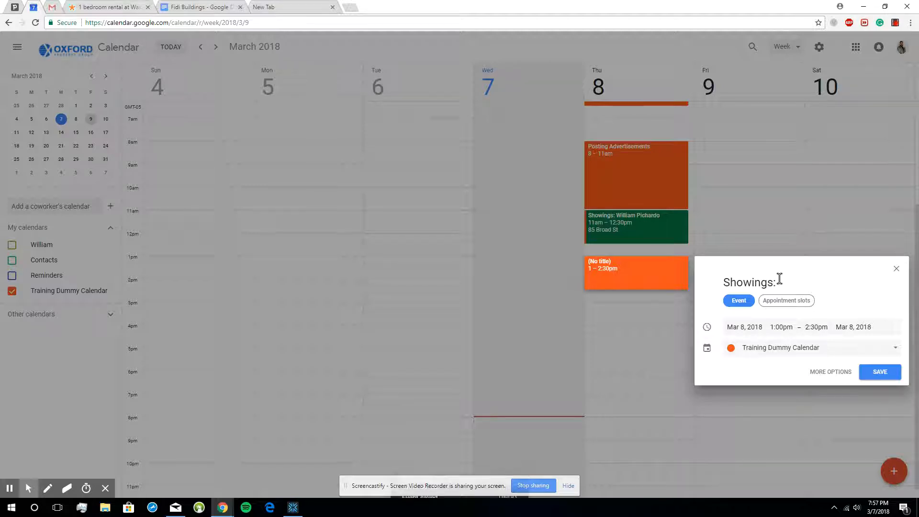
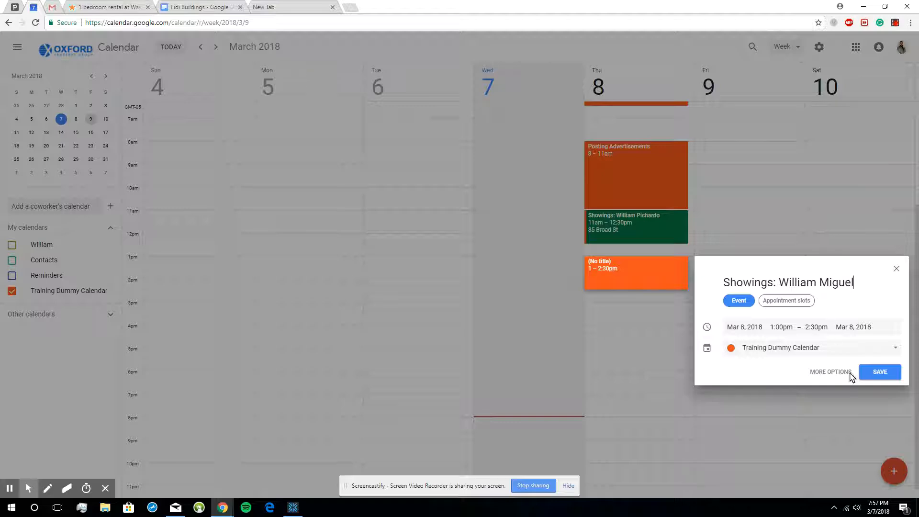
- Open the 1pm showing's full options and set its location to the same New York City building as the 11am showing
left_click(825, 376)
left_click(109, 156)
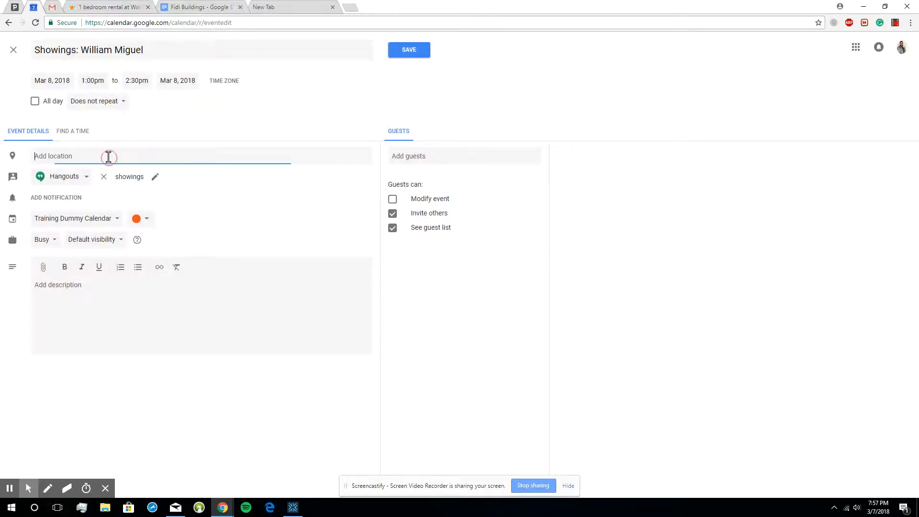
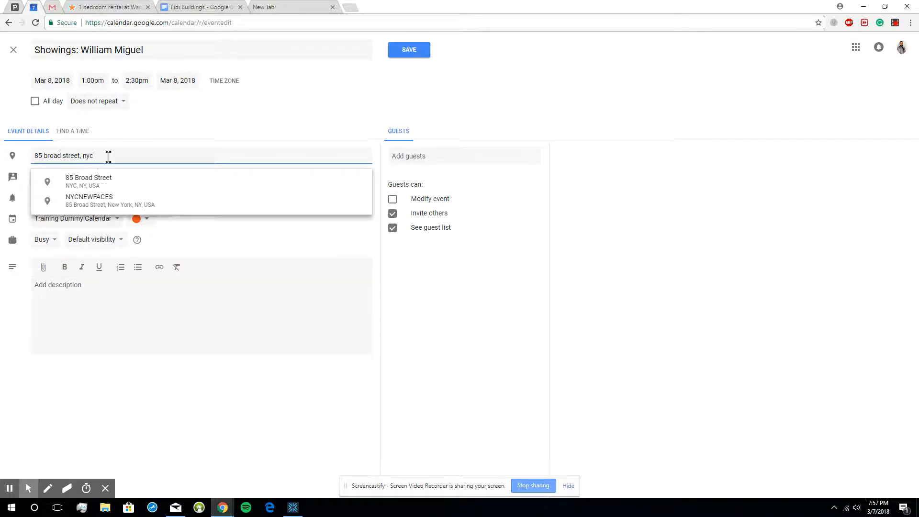
left_click(109, 180)
- Add the suggested contact used for the first showing as a guest of the 1pm showing
left_click(416, 154)
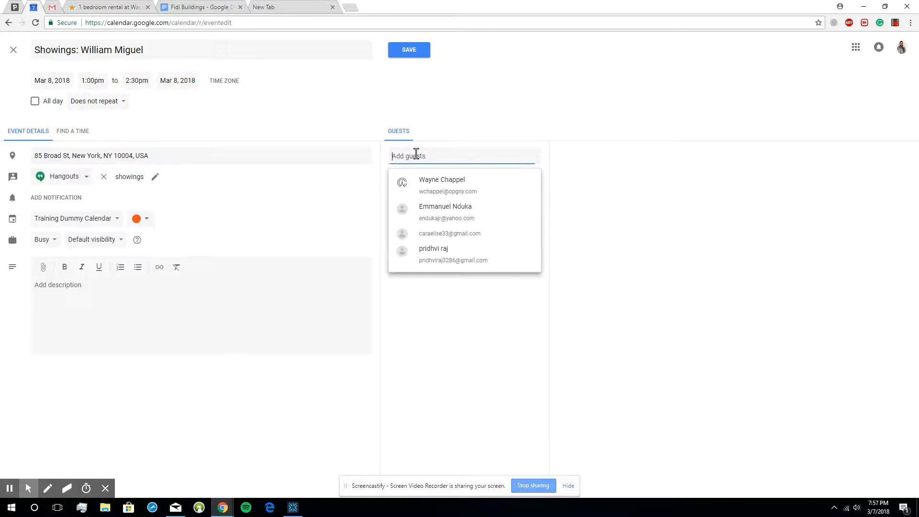
type("will")
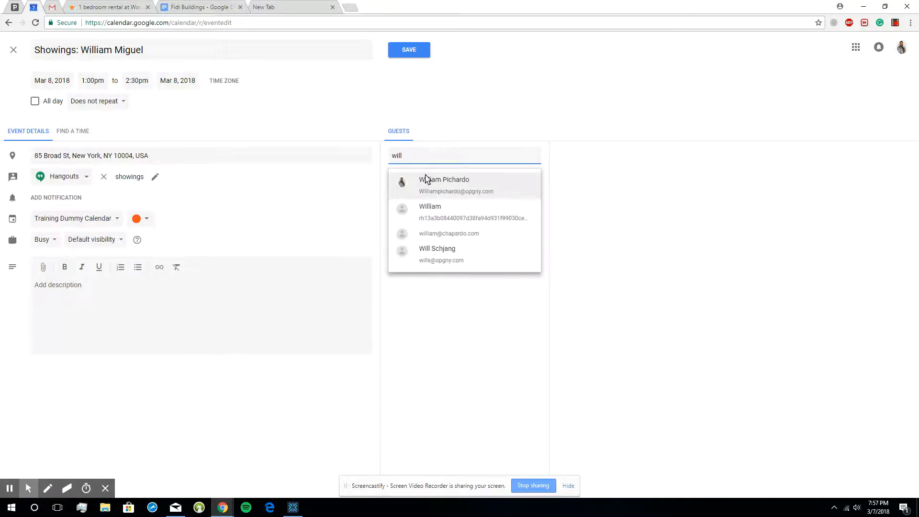
left_click(425, 180)
- Describe the 1pm showing with the lines "Financial District", "Studio", "max budget 3k" and "move in date april 1"
left_click(249, 304)
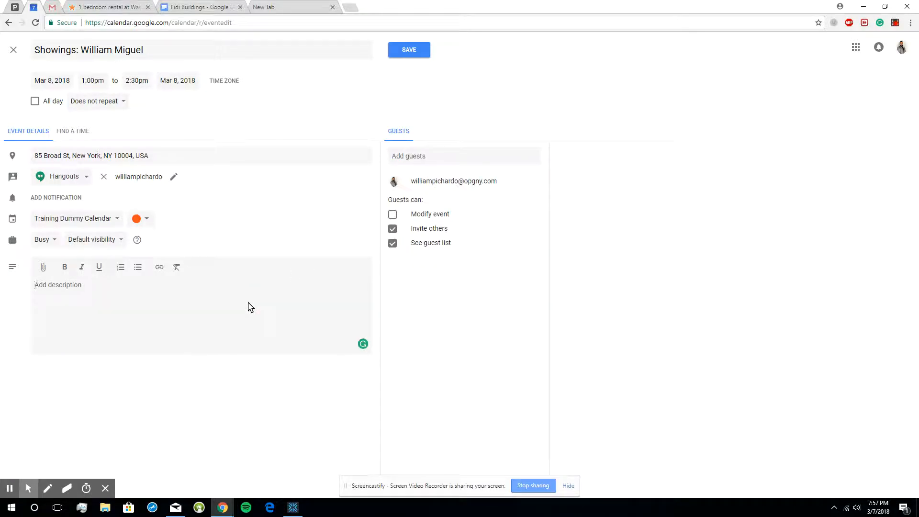
type("Financial District")
key("Return")
type("S")
key("BackSpace")
key("BackSpace")
type("udio ")
type("max budget 3k ")
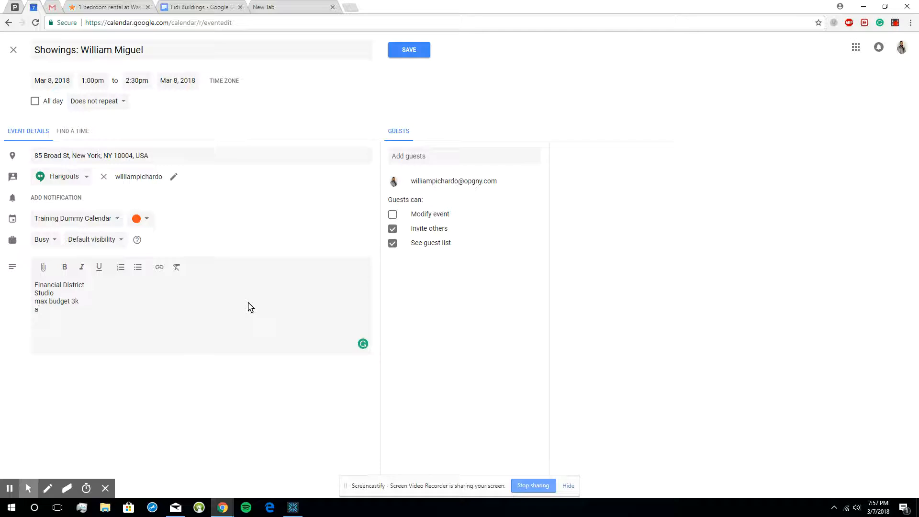
type("move in date april 1")
- Save the 1pm showing event and color it dark green
left_click(409, 51)
right_click(653, 276)
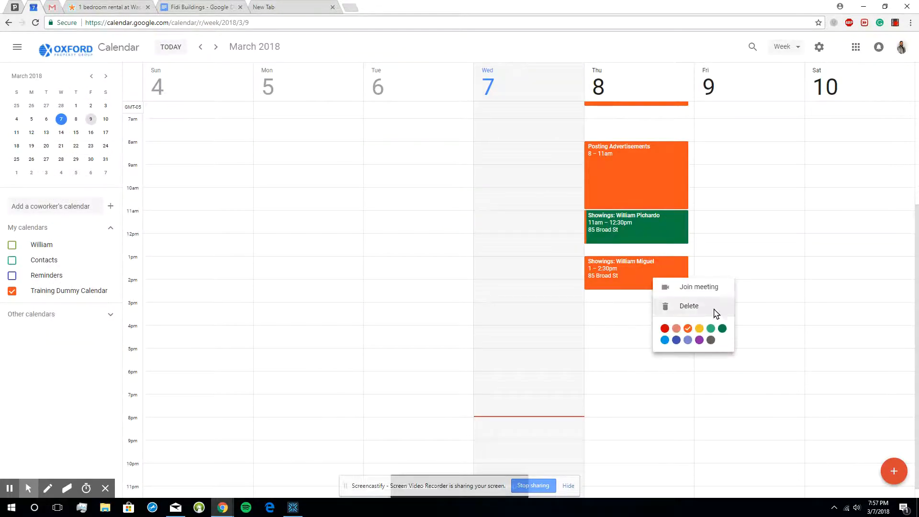
left_click(723, 329)
- Create a "Grab Lunch" event on Thursday, March 8, from 12:30pm to 1pm, between the two showings
scroll(621, 301, "down", 1)
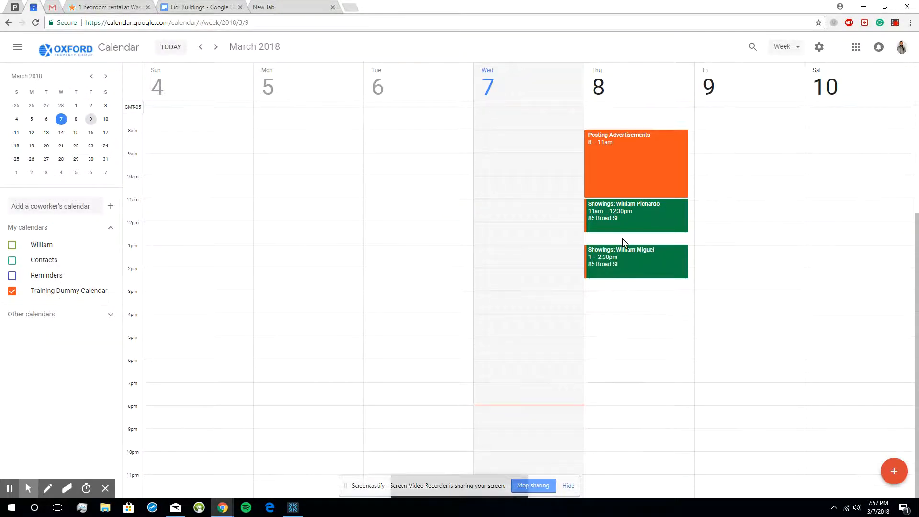
left_click(623, 236)
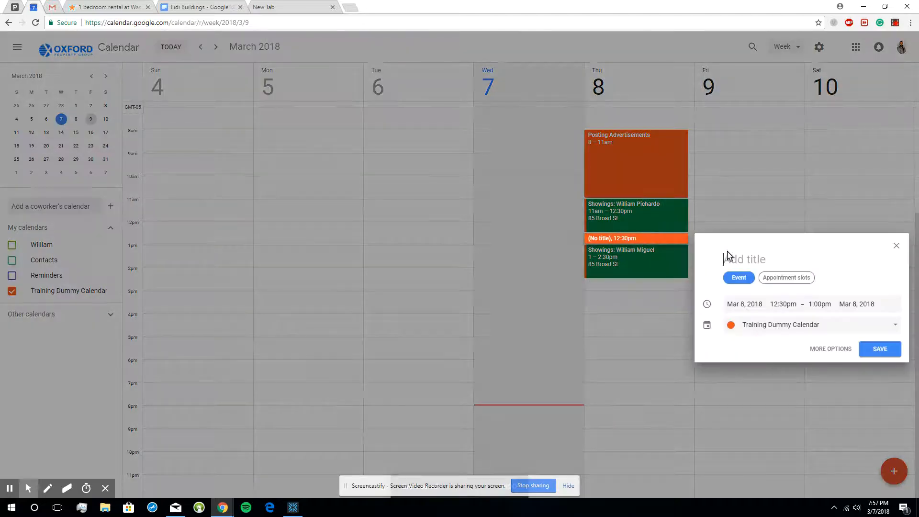
type("Grab Lunch")
left_click(879, 349)
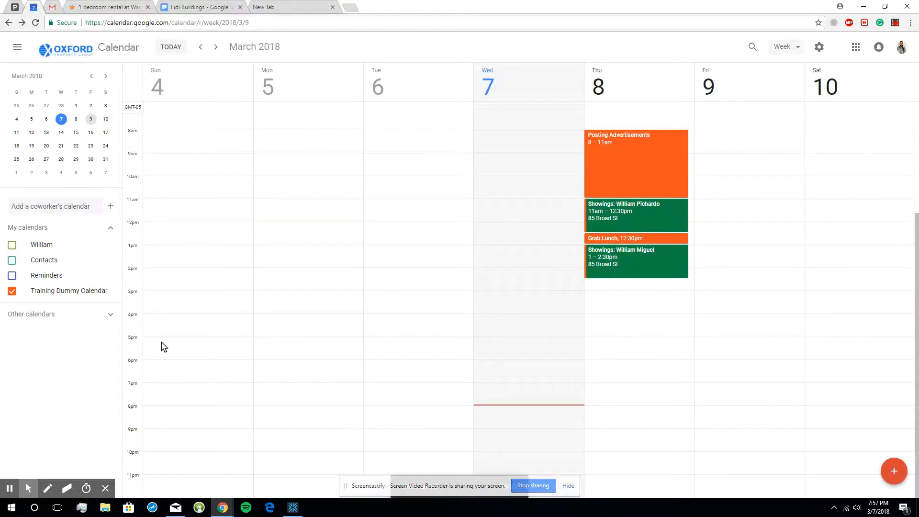
left_click(607, 361)
left_click_drag(622, 361, 619, 377)
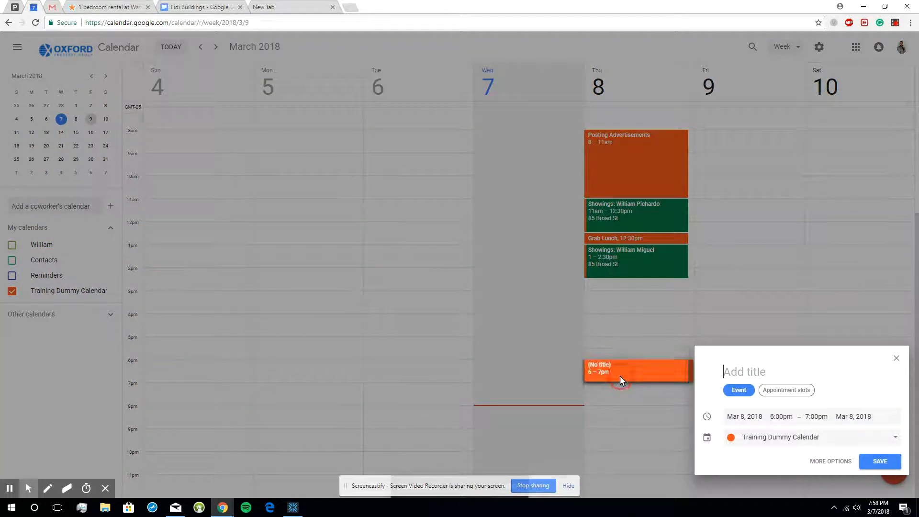
left_click(896, 359)
- Create a "Follow-Up Showings" event on Thursday, March 8, from 6pm to 7pm
left_click_drag(617, 363, 617, 382)
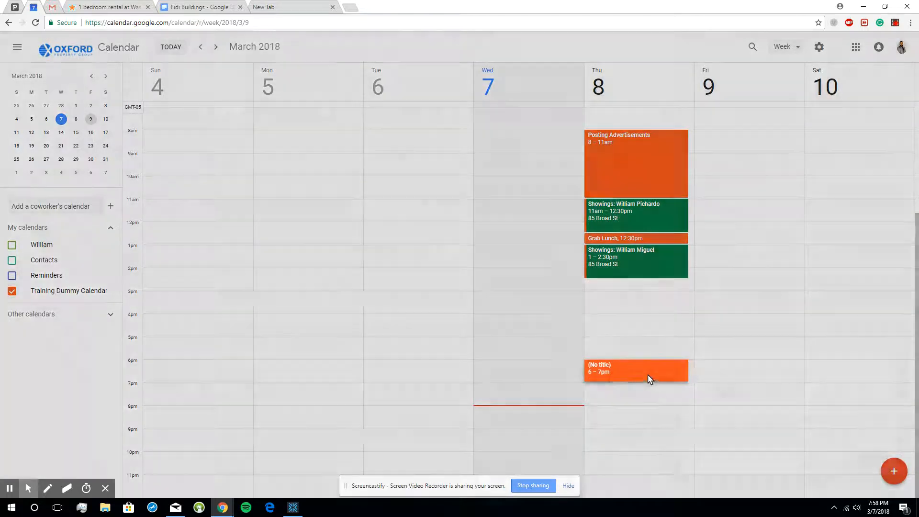
type("Follow")
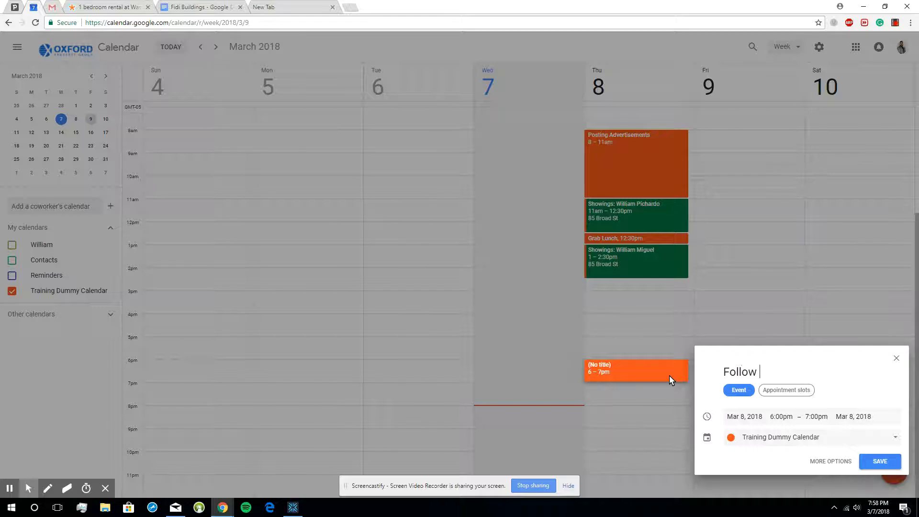
key("BackSpace")
type("-up")
key("BackSpace")
key("BackSpace")
type("Up Showings")
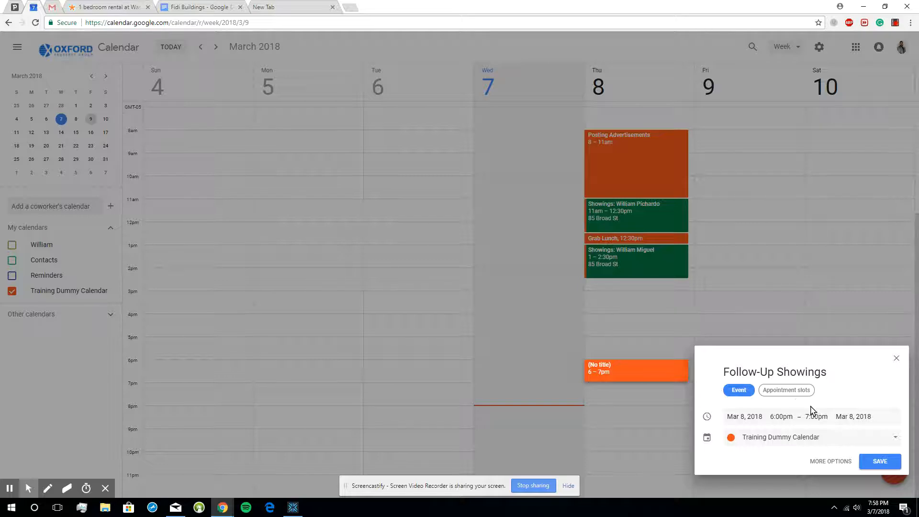
left_click(885, 463)
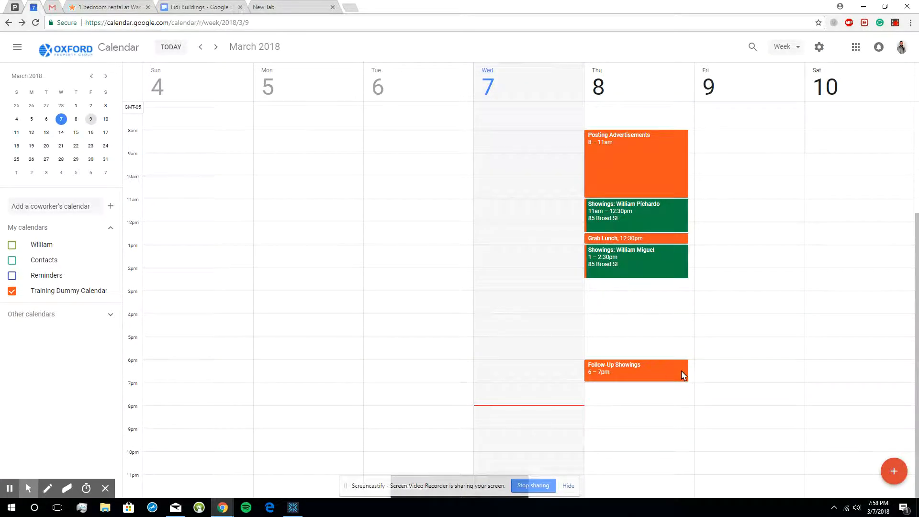
- Color the Follow-Up Showings event light blue
left_click(662, 371)
right_click(661, 373)
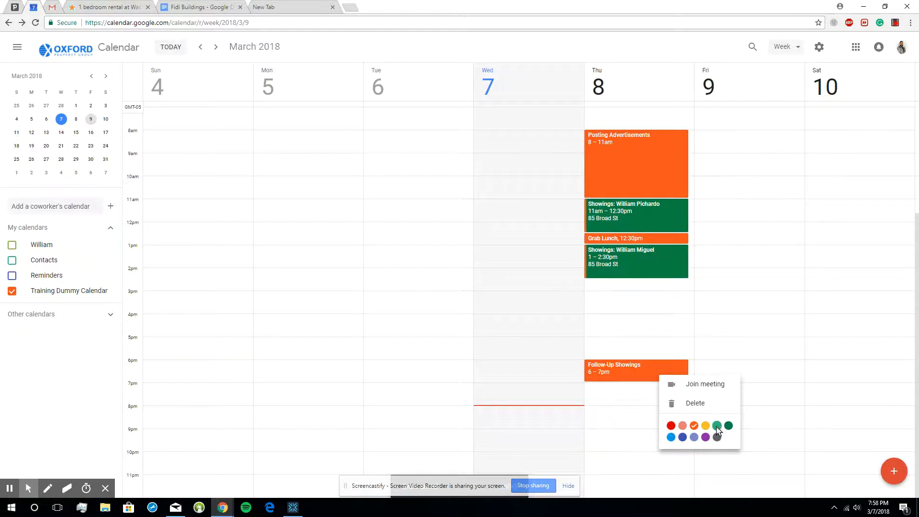
left_click(706, 425)
right_click(646, 370)
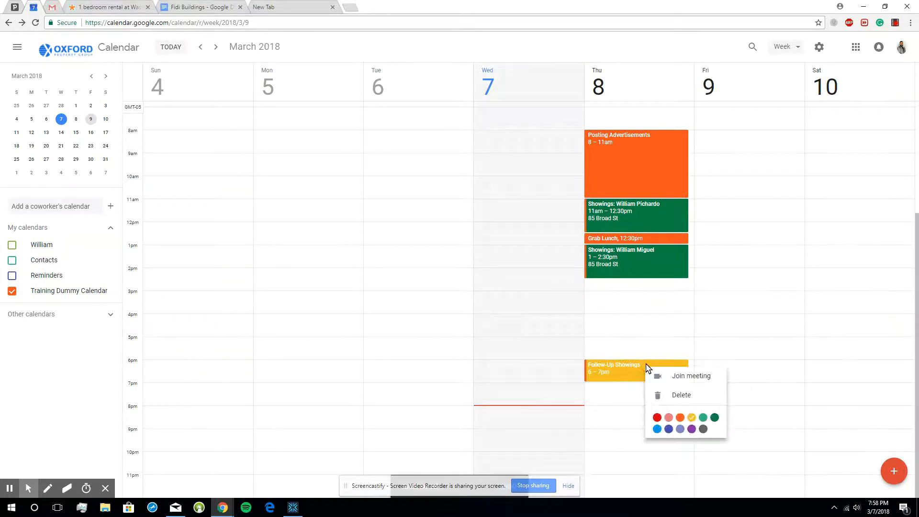
left_click(657, 429)
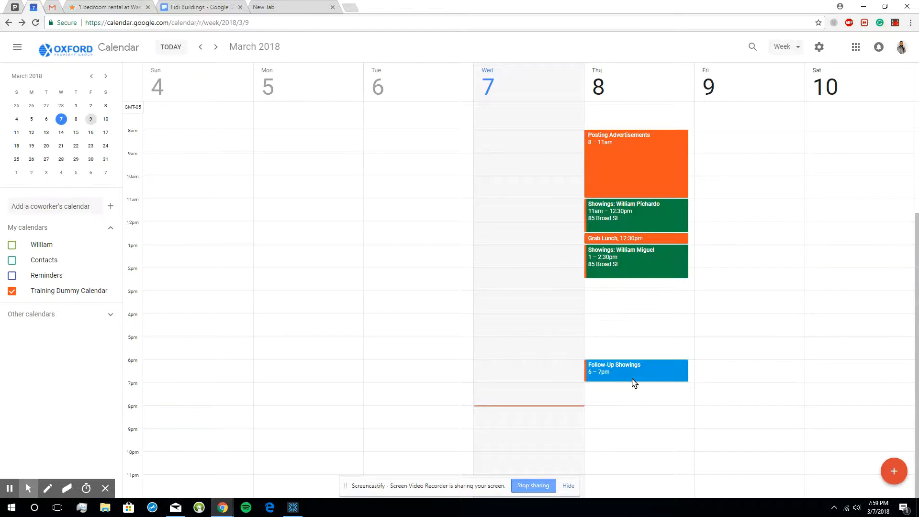
- Create a March 8 event from 2:30pm to 3:30pm titled "Showings:" plus the client's first name and 3, and color it dark green
left_click_drag(629, 284, 637, 305)
left_click(760, 304)
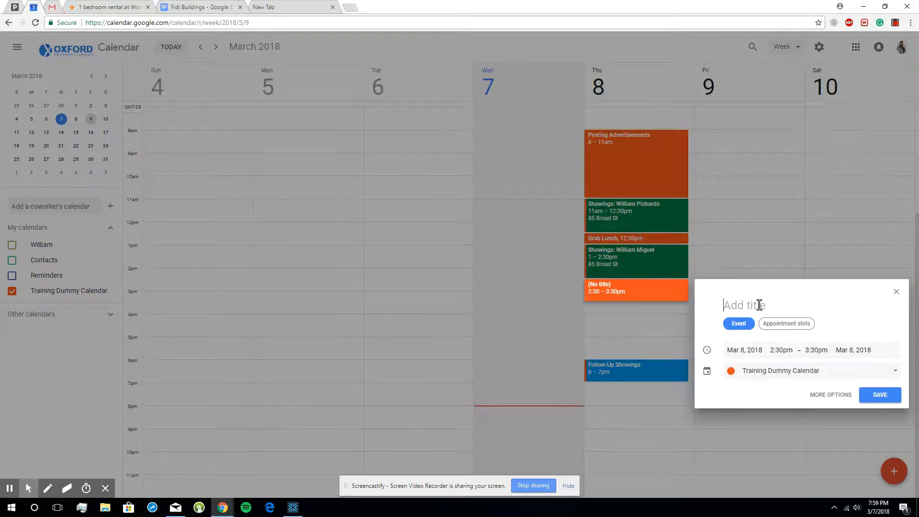
type("Showings: William ")
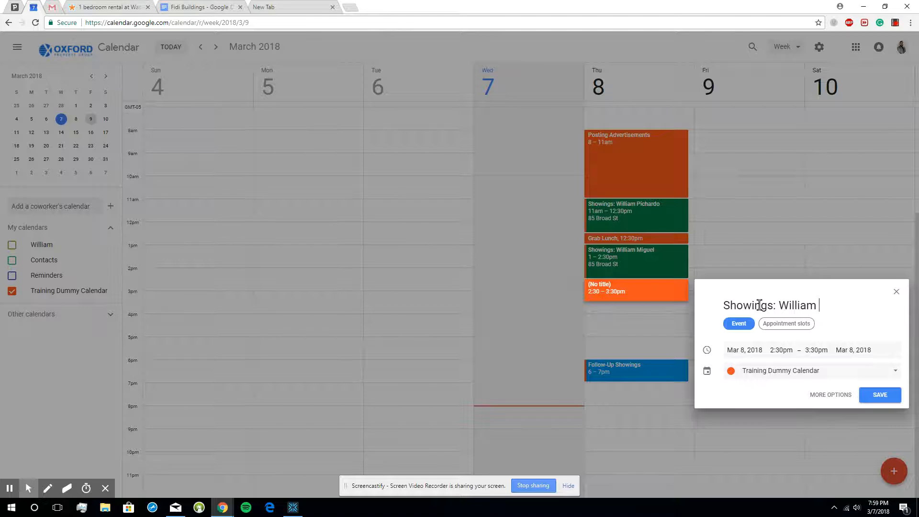
type("3")
left_click(878, 396)
right_click(675, 296)
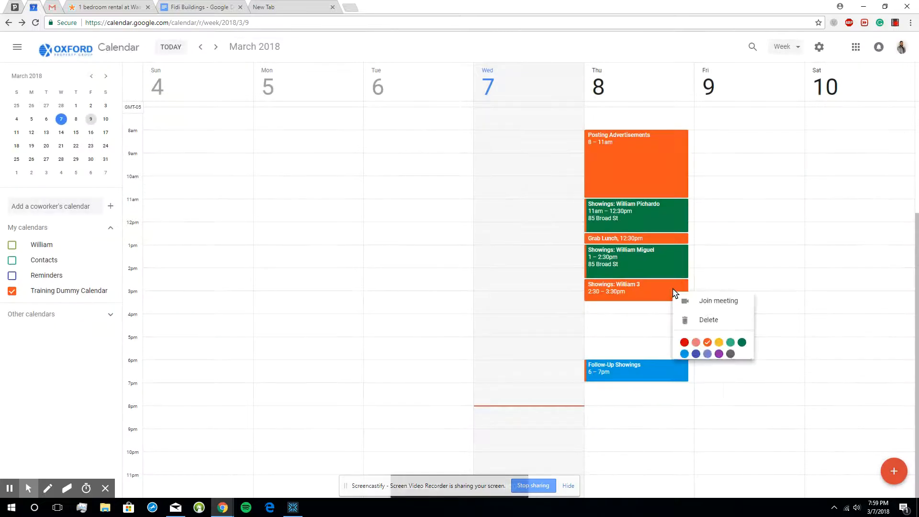
left_click(742, 341)
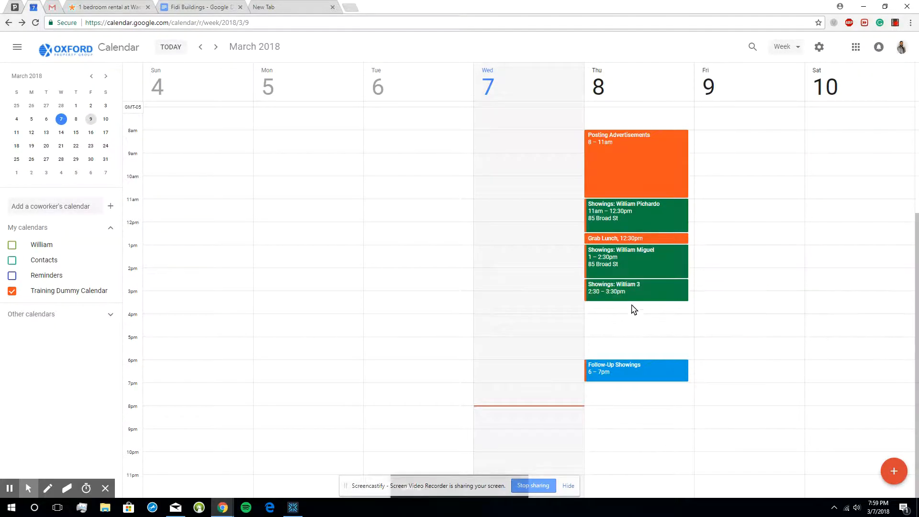
- Create a March 8 event from 3:30pm to 4:30pm titled "Showings:" plus the client's first name and 4, and color it dark green
left_click(631, 314)
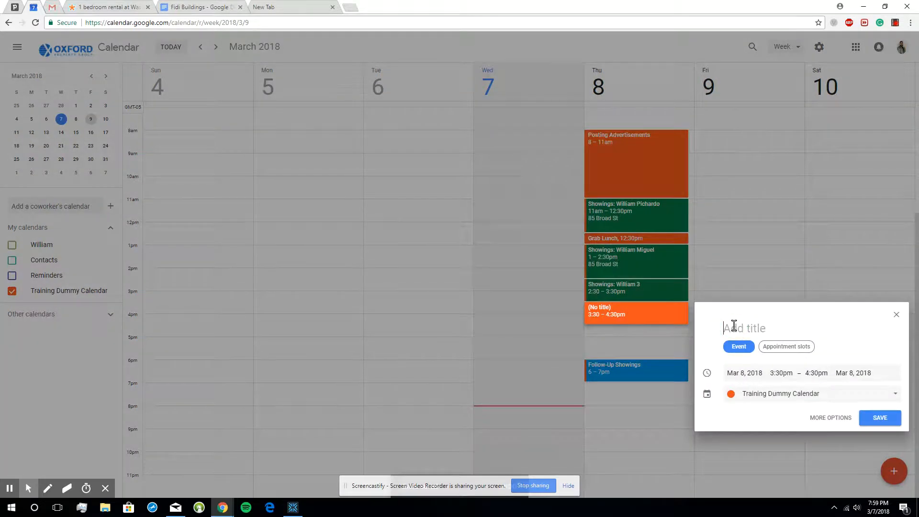
type("Showings: William 3")
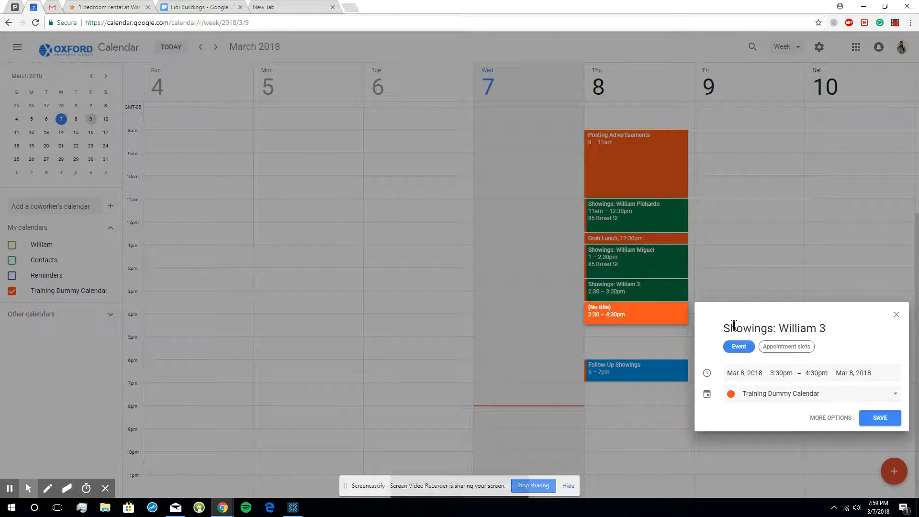
left_click(883, 417)
right_click(652, 314)
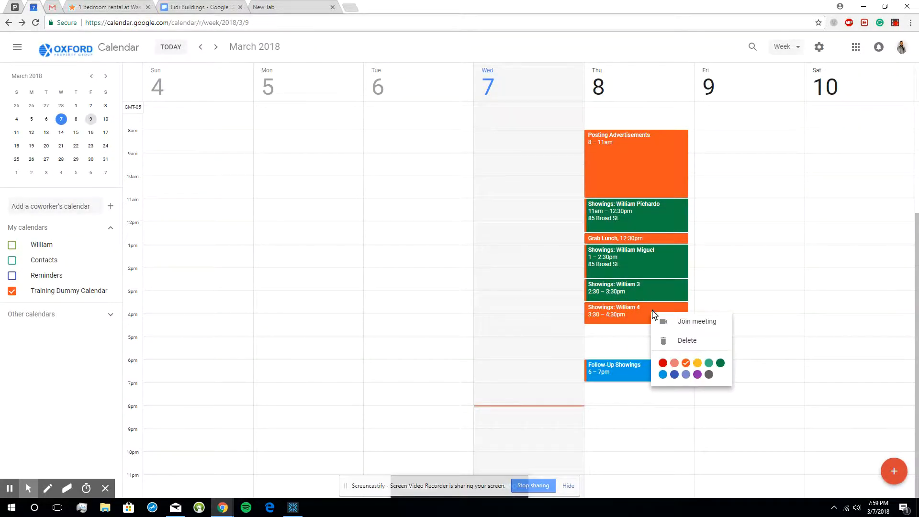
left_click(720, 363)
- Move the fourth showing on March 8 to 3–4pm and return it to 3:30–4:30pm
left_click_drag(646, 314, 647, 303)
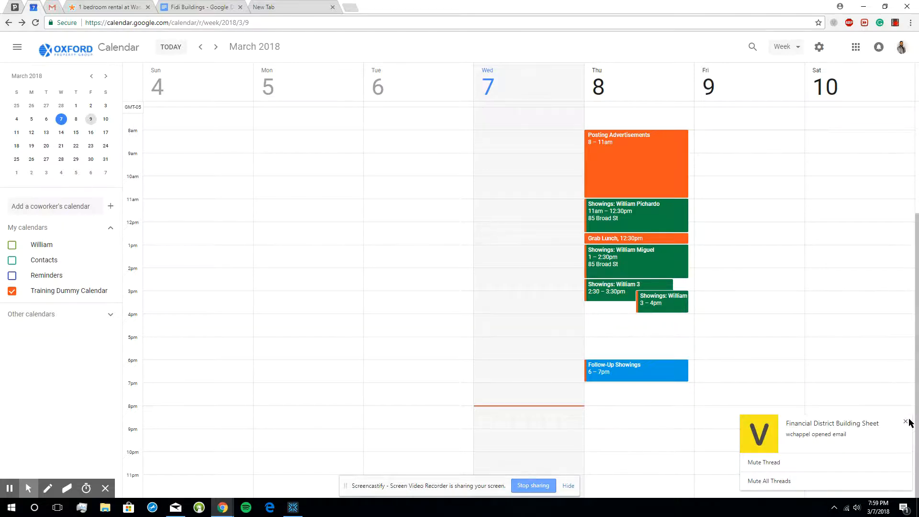
left_click(906, 422)
left_click(681, 308)
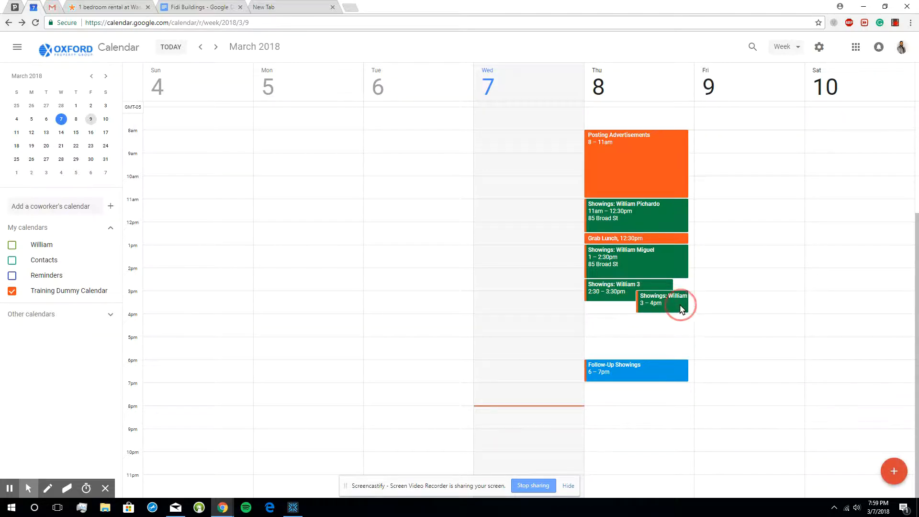
left_click_drag(682, 309, 673, 316)
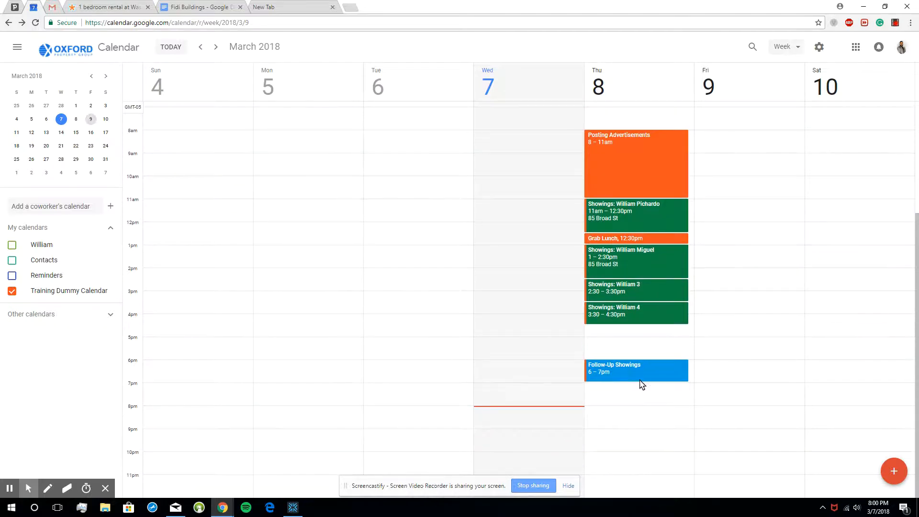
- Create a "Lead Response" event on Thursday, March 8, from 7pm to 8:30pm, and color it light blue
left_click_drag(640, 389, 644, 417)
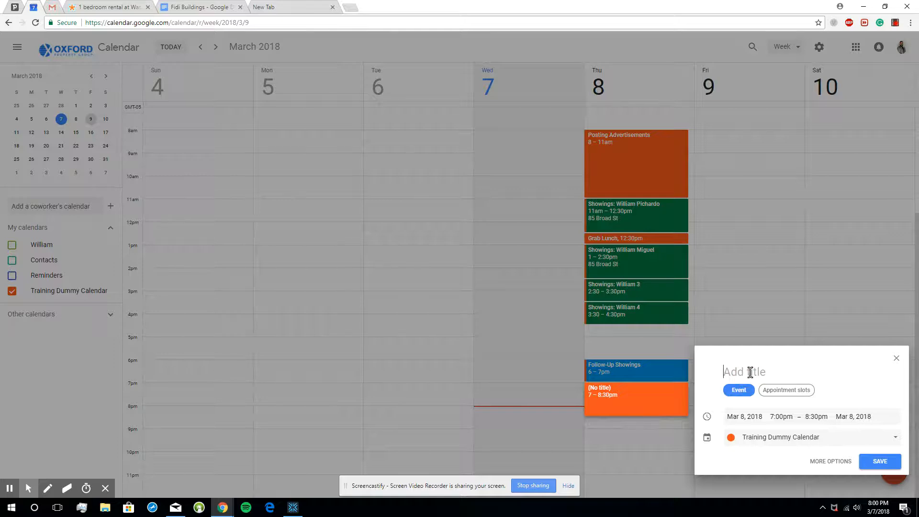
type("Lead Response")
left_click(880, 462)
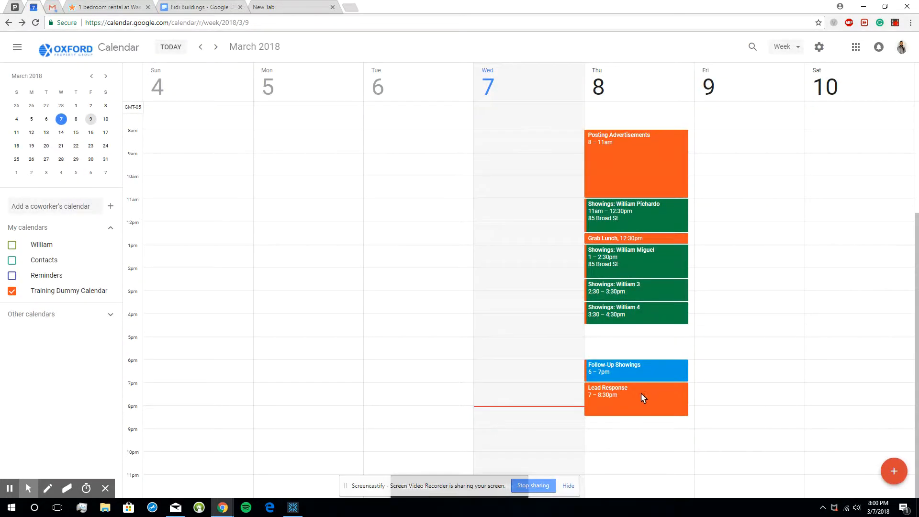
right_click(641, 393)
left_click(653, 459)
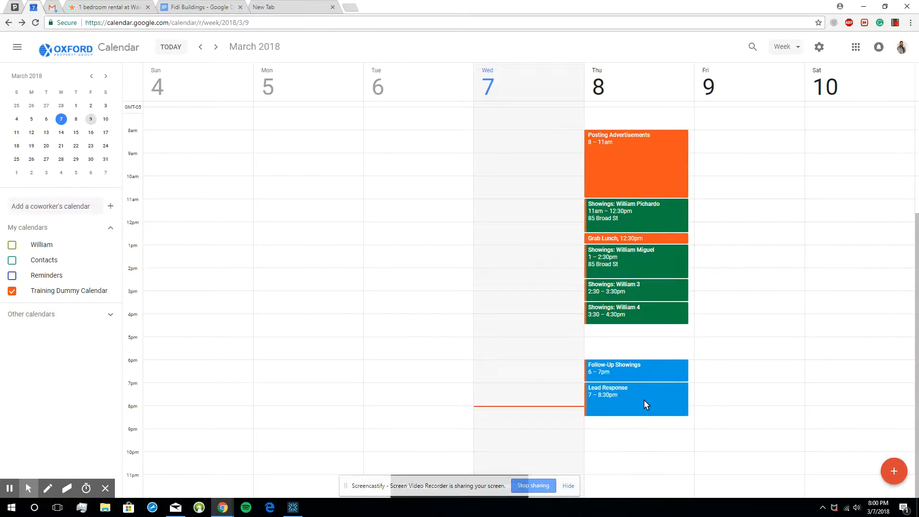
- View the details of the 3:30pm showing and the Lead Response event on Thursday, March 8
left_click_drag(647, 401, 626, 406)
left_click(643, 314)
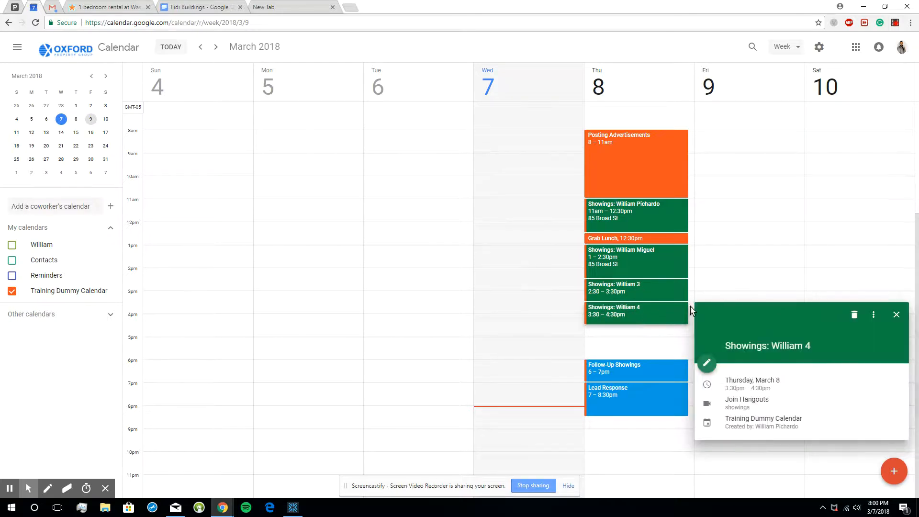
left_click(677, 314)
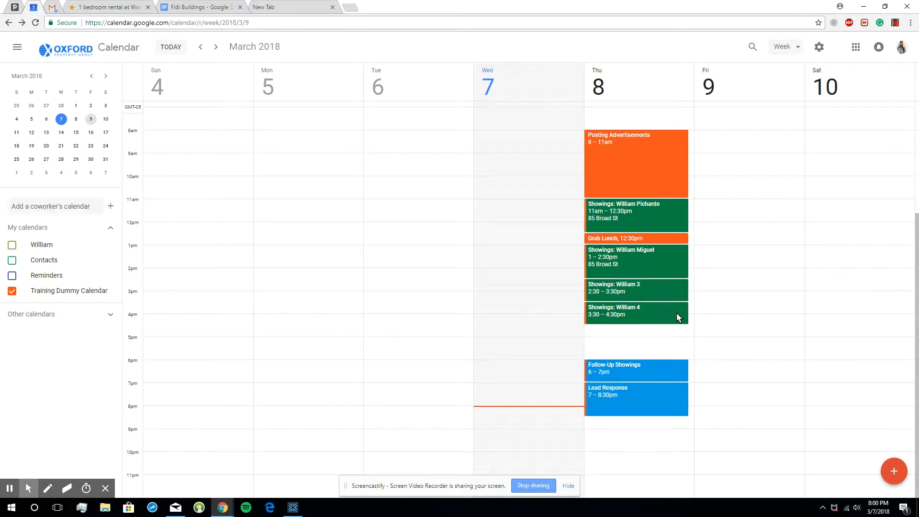
left_click(652, 315)
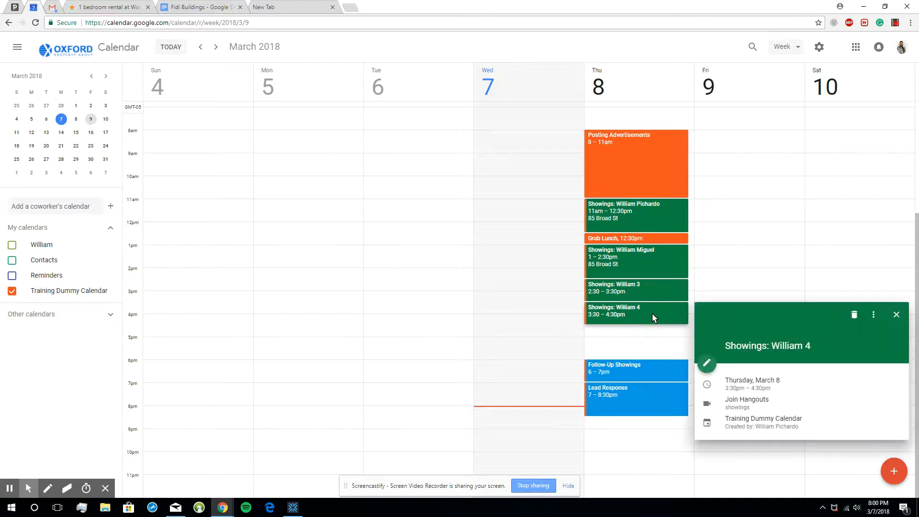
left_click(652, 312)
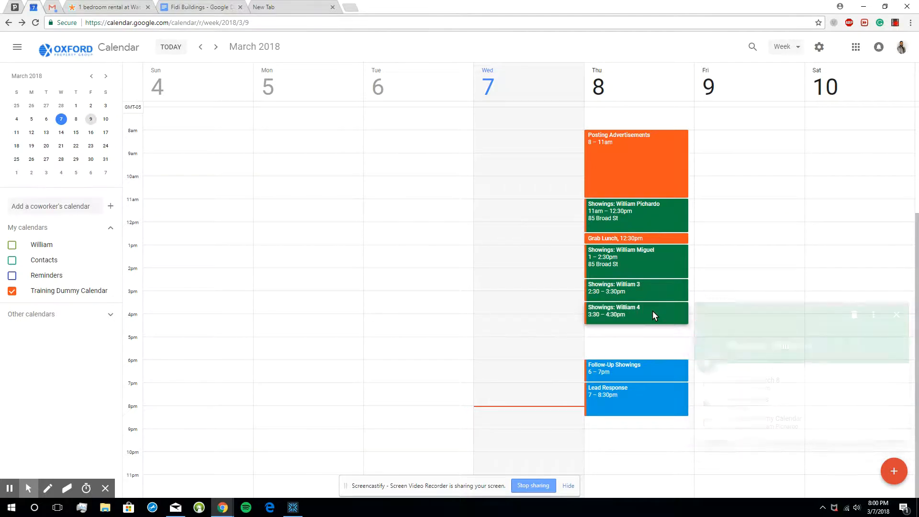
left_click(625, 400)
left_click(631, 395)
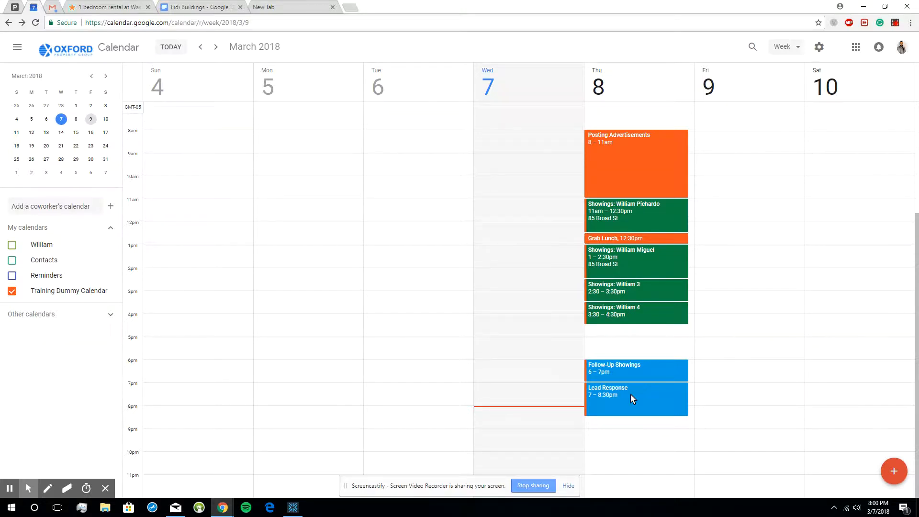
left_click(631, 395)
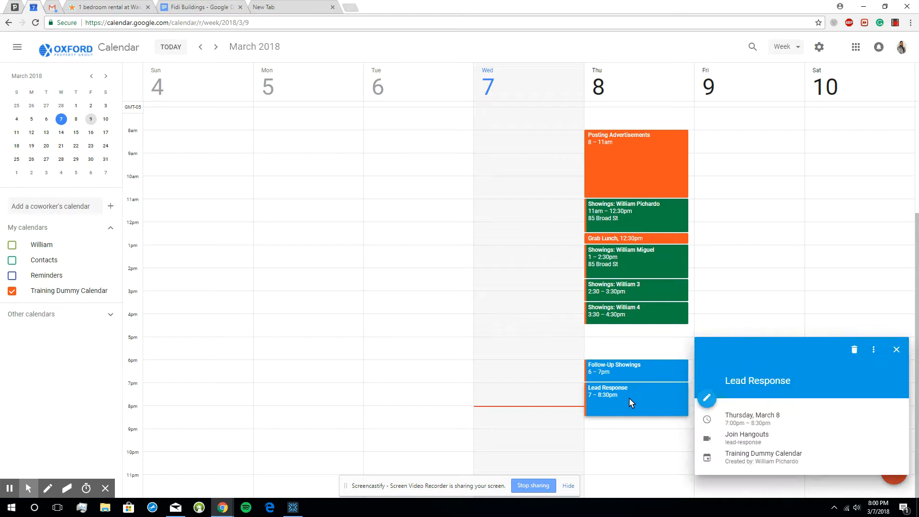
left_click(629, 398)
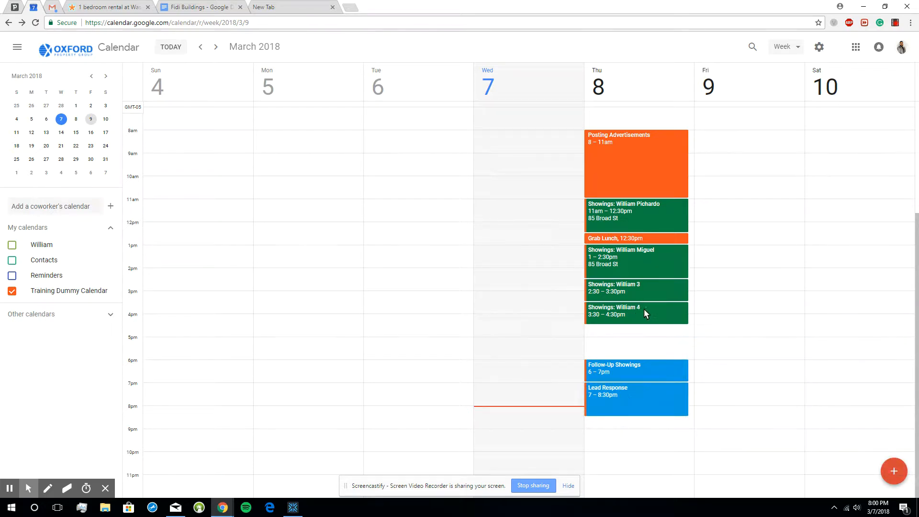
mouse_move(643, 398)
left_mouse_down()
mouse_move(656, 316)
mouse_move(646, 397)
left_mouse_up()
scroll(635, 293, "up", 3)
scroll(639, 288, "down", 3)
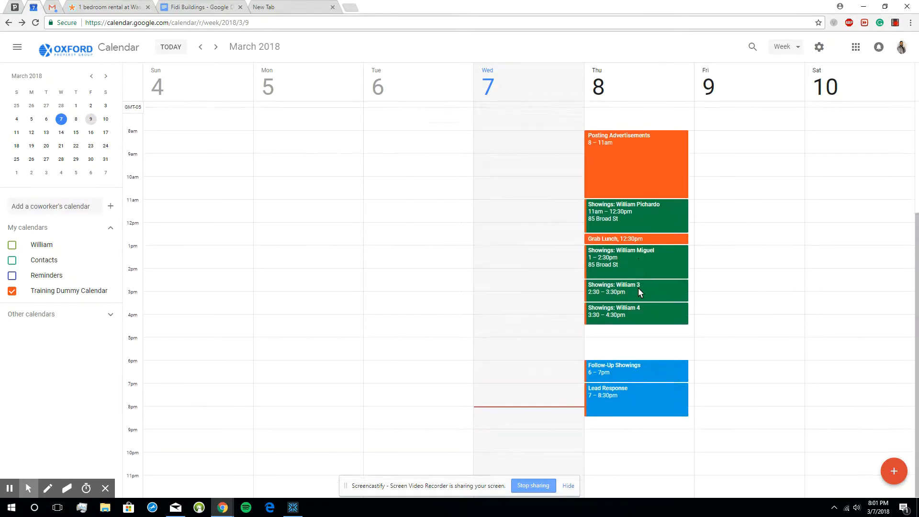
- Create a March 8 event from 4:30pm to 6pm titled "Showings:" plus the client's first name and 5, and color it dark green
left_click_drag(607, 329, 620, 362)
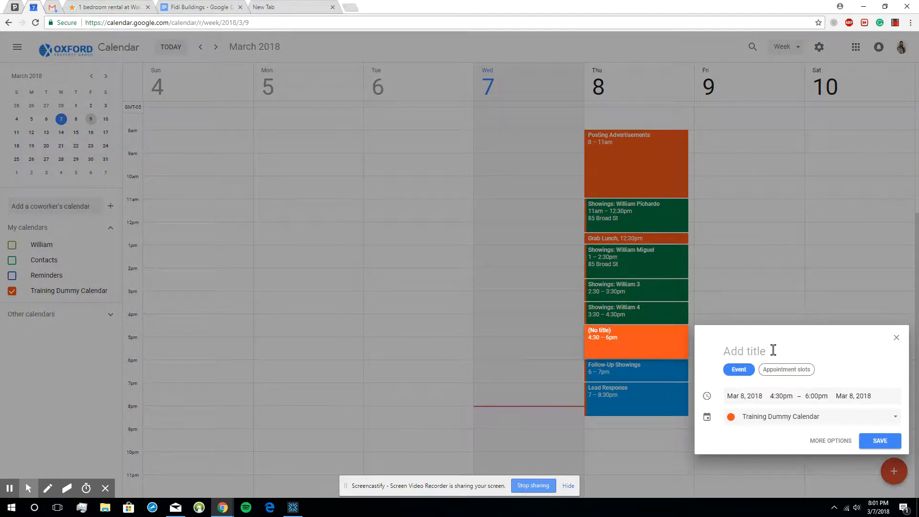
type("Showings: William 5")
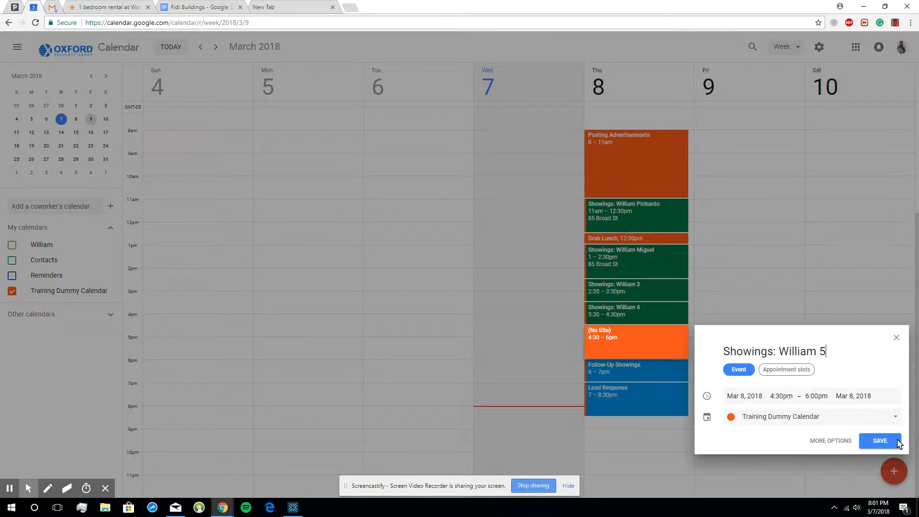
left_click(880, 441)
right_click(649, 342)
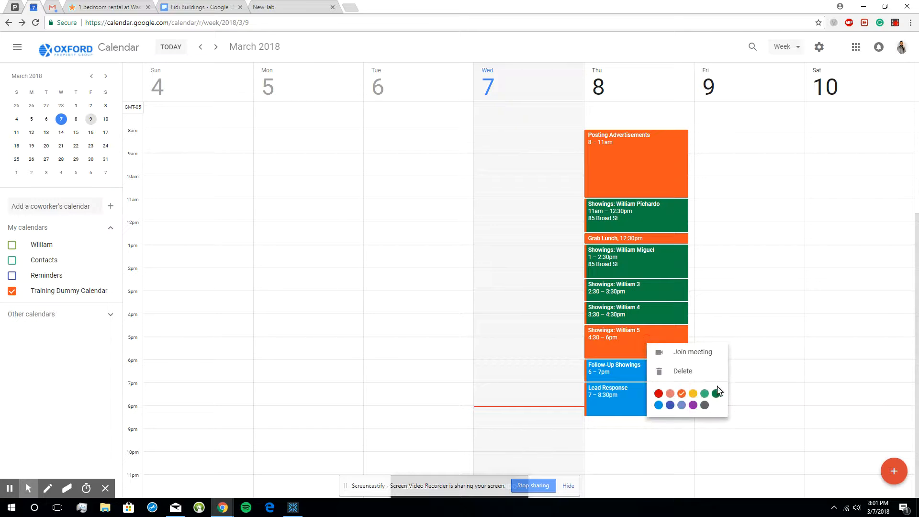
left_click(716, 394)
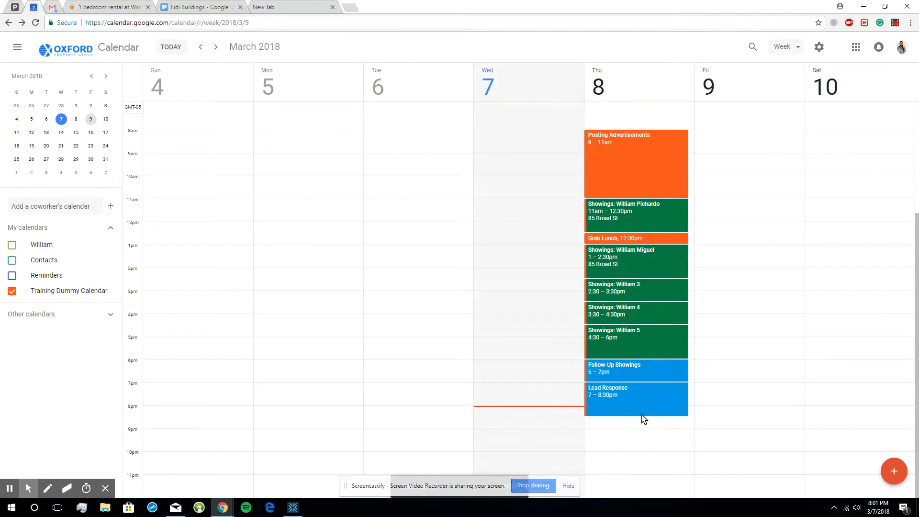
- Shorten the Lead Response event on Thursday, March 8, so that it ends at 8pm
mouse_move(642, 414)
left_mouse_down()
mouse_move(644, 407)
mouse_move(616, 431)
mouse_move(632, 453)
mouse_move(642, 417)
left_mouse_up()
left_click(896, 359)
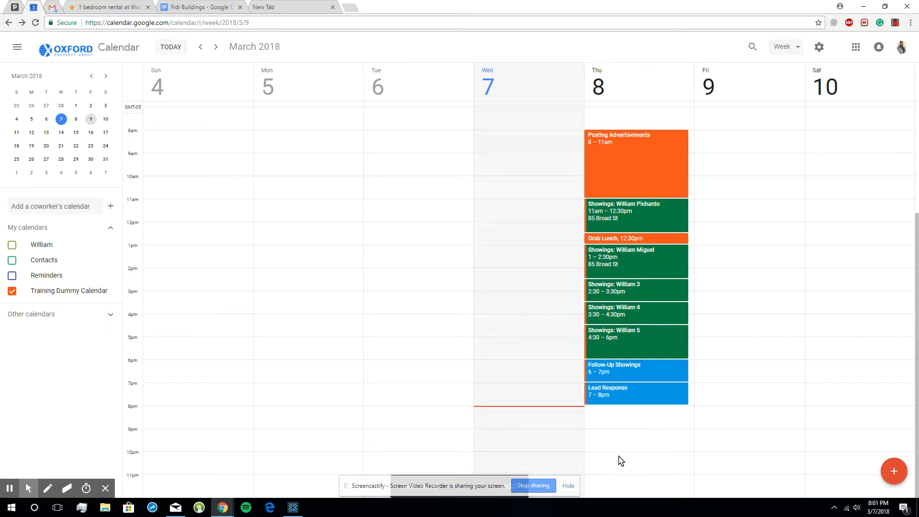
- Create a "Posting Advertisements" event on Thursday, March 8, from 10pm to 11pm
left_click_drag(618, 459, 621, 473)
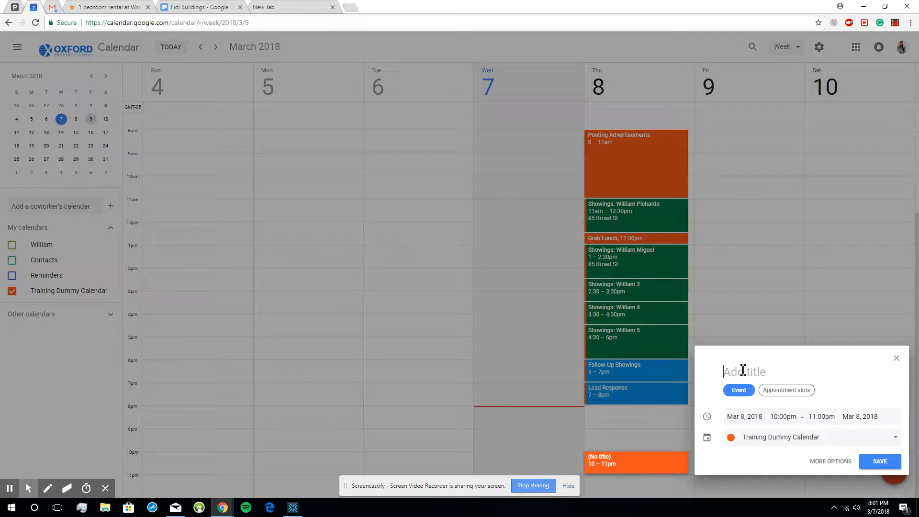
type("Posting Advertisements")
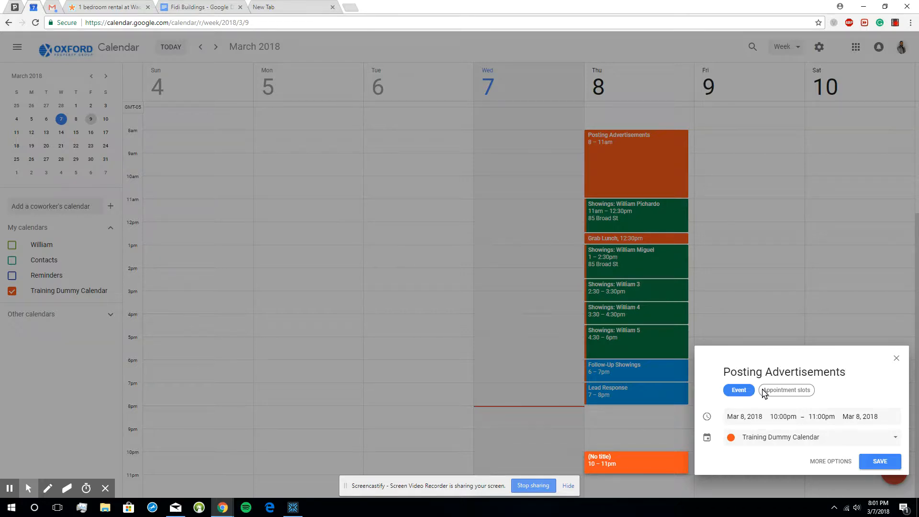
left_click(882, 462)
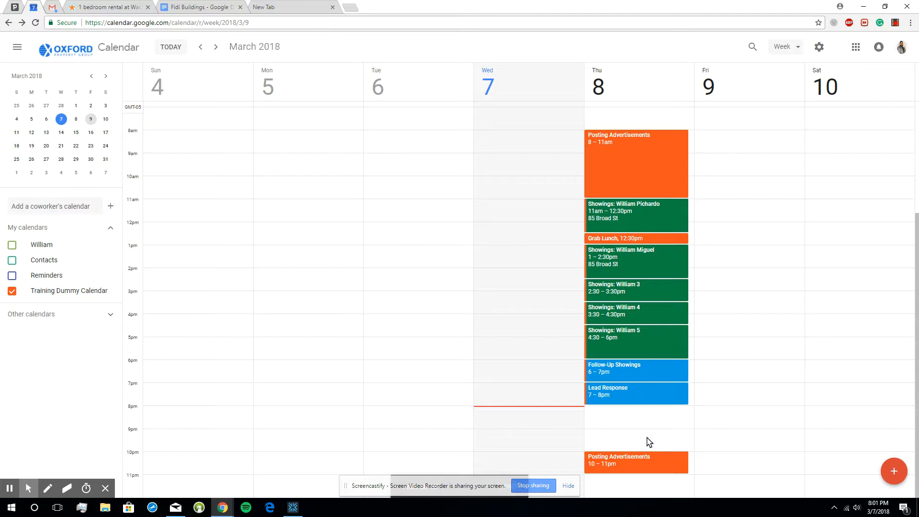
- Review the whole Thursday, March 8 schedule, from the early-morning Gym Flow event to the late-evening Posting Advertisements event
scroll(656, 414, "up", 3)
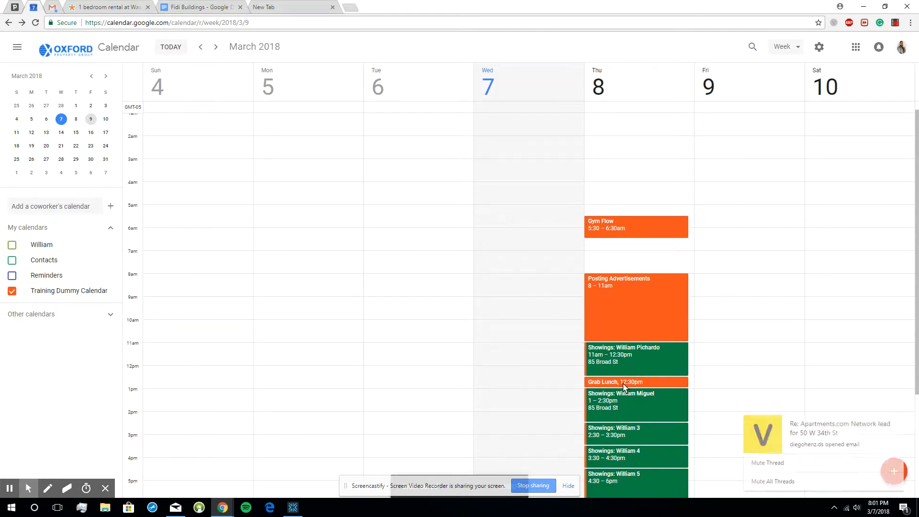
left_click(906, 425)
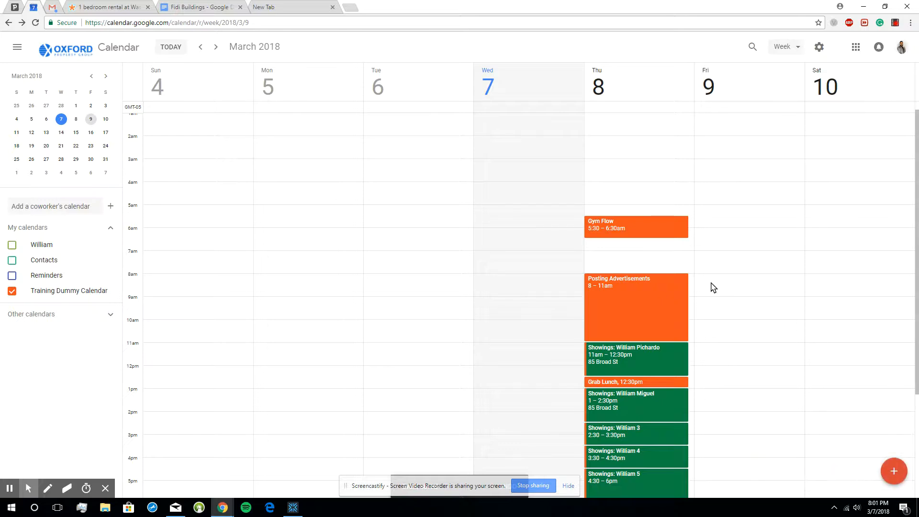
scroll(712, 287, "down", 3)
scroll(712, 287, "up", 2)
scroll(712, 286, "up", 2)
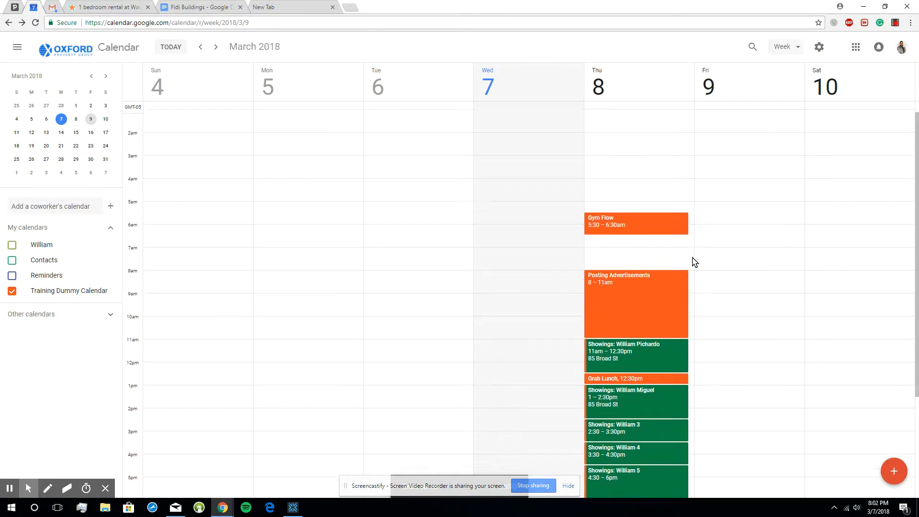
scroll(693, 260, "down", 1)
scroll(674, 273, "up", 1)
scroll(673, 381, "down", 3)
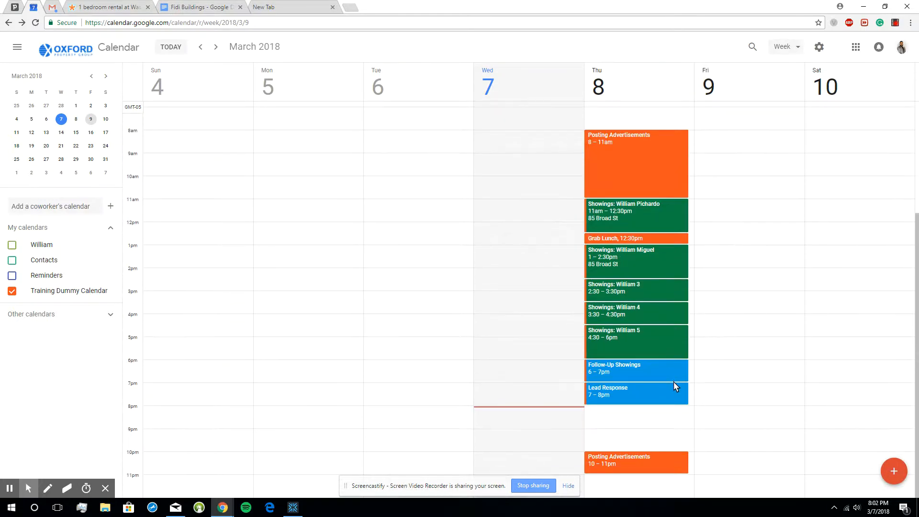
scroll(673, 380, "up", 3)
scroll(623, 274, "down", 1)
scroll(663, 445, "down", 3)
scroll(656, 418, "up", 3)
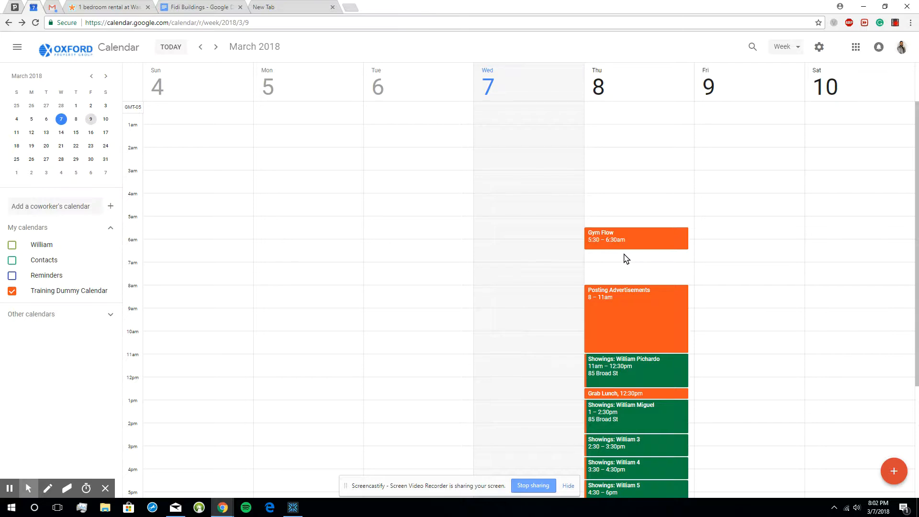
scroll(637, 288, "down", 3)
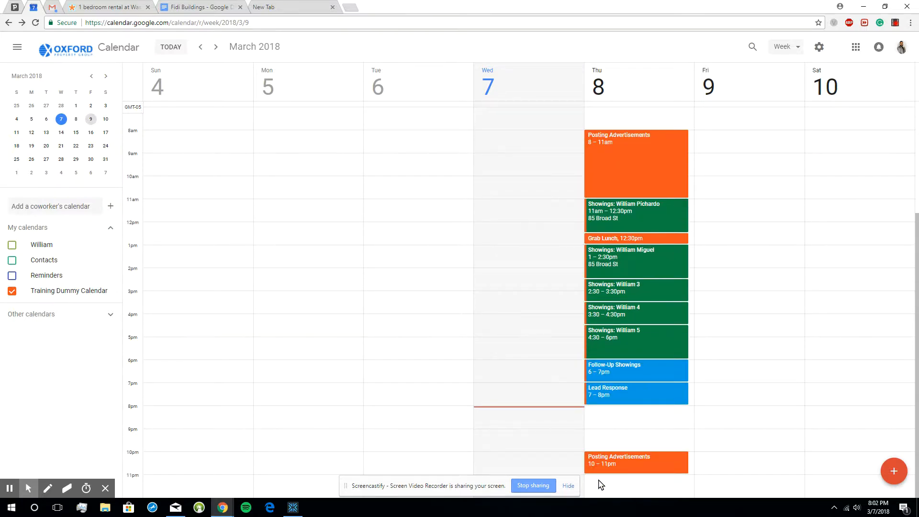
scroll(636, 476, "up", 2)
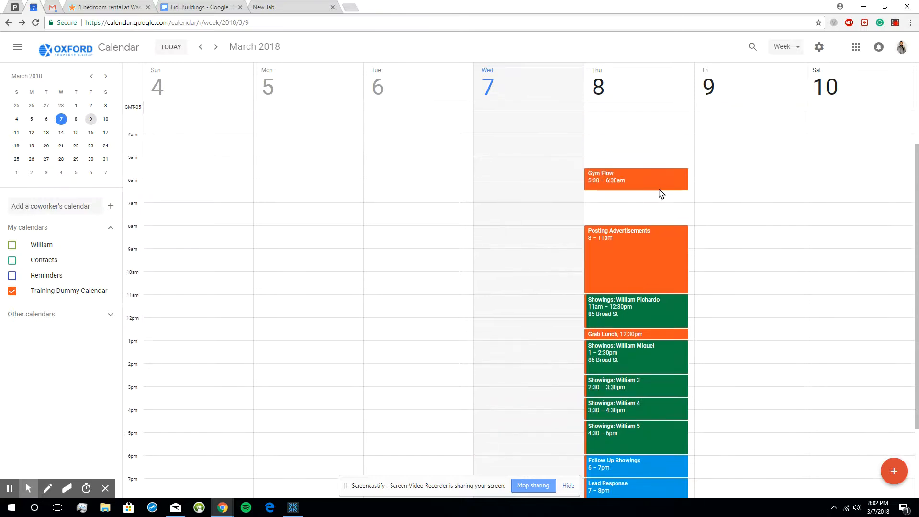
scroll(659, 237, "down", 2)
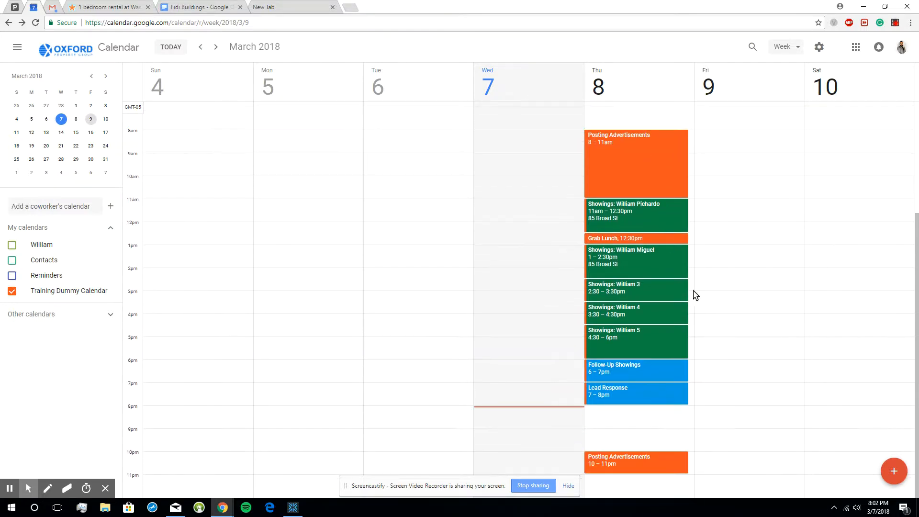
scroll(733, 385, "up", 4)
scroll(734, 388, "down", 3)
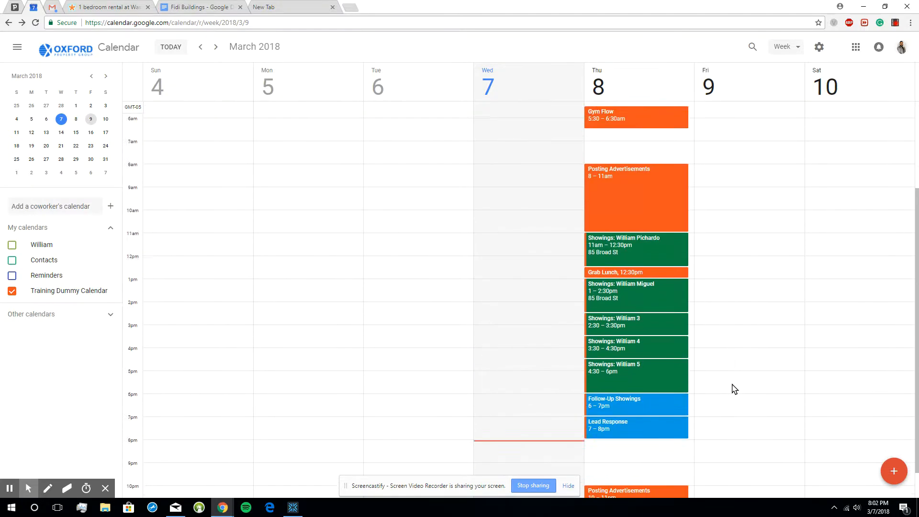
scroll(710, 404, "up", 3)
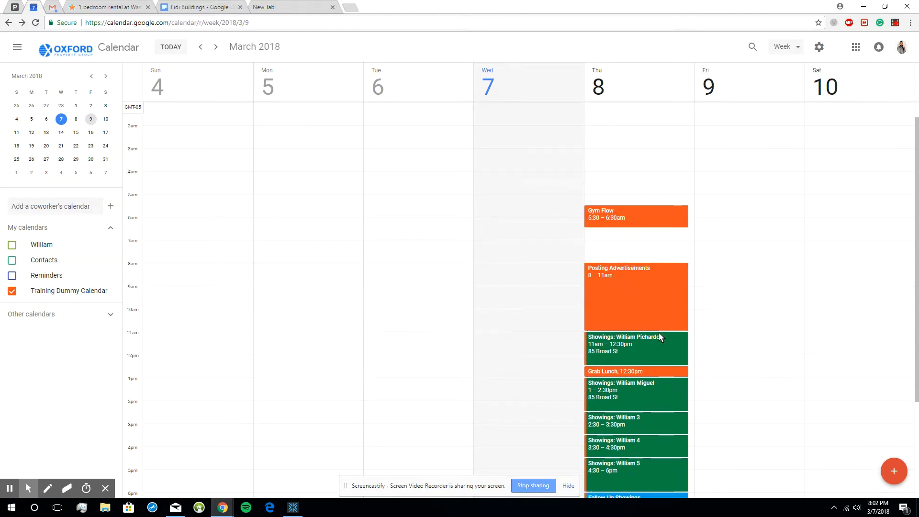
scroll(658, 332, "down", 3)
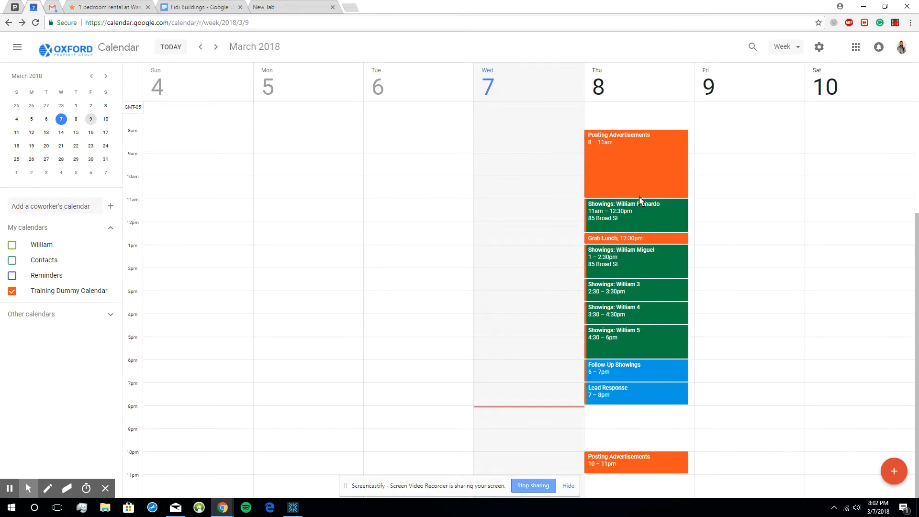
- Move the 8–11am Posting Advertisements and 12:30pm Grab Lunch events from Thursday to Friday, March 9, at the same times
scroll(613, 186, "up", 2)
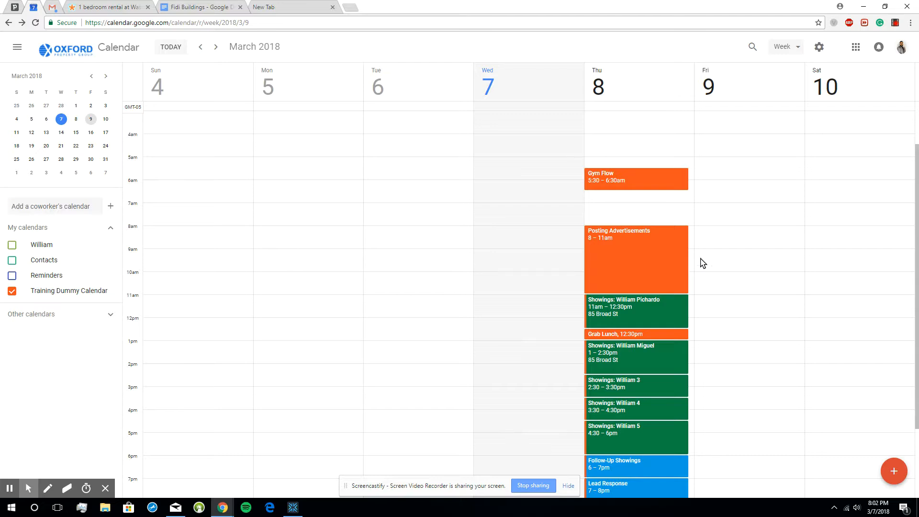
scroll(735, 295, "down", 2)
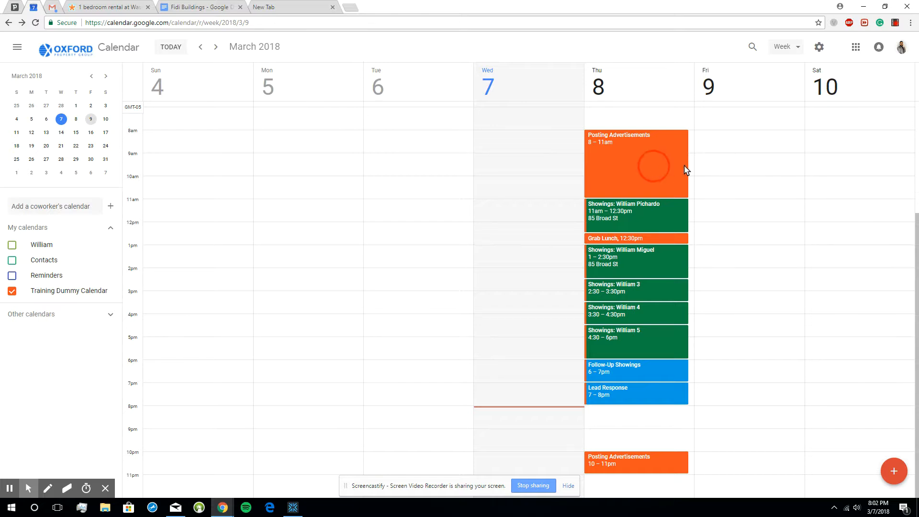
left_click_drag(686, 170, 753, 169)
left_click(765, 248)
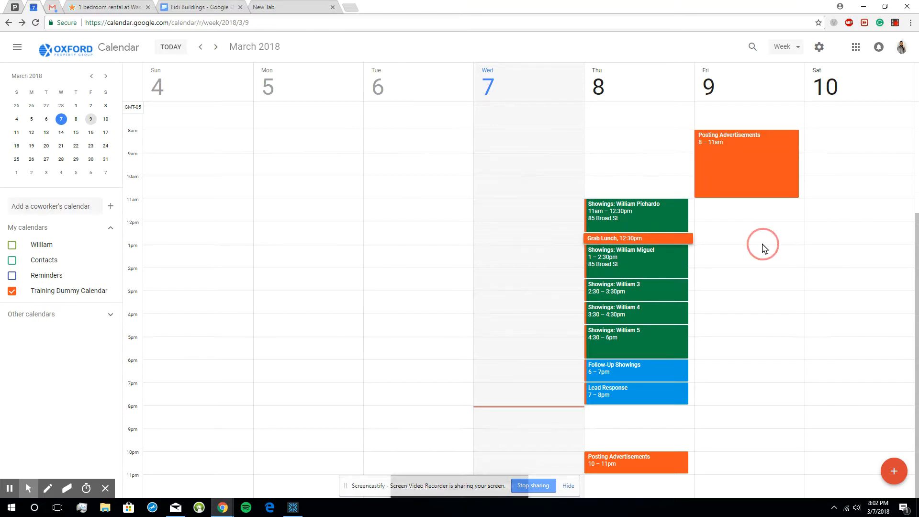
left_click_drag(683, 239, 776, 244)
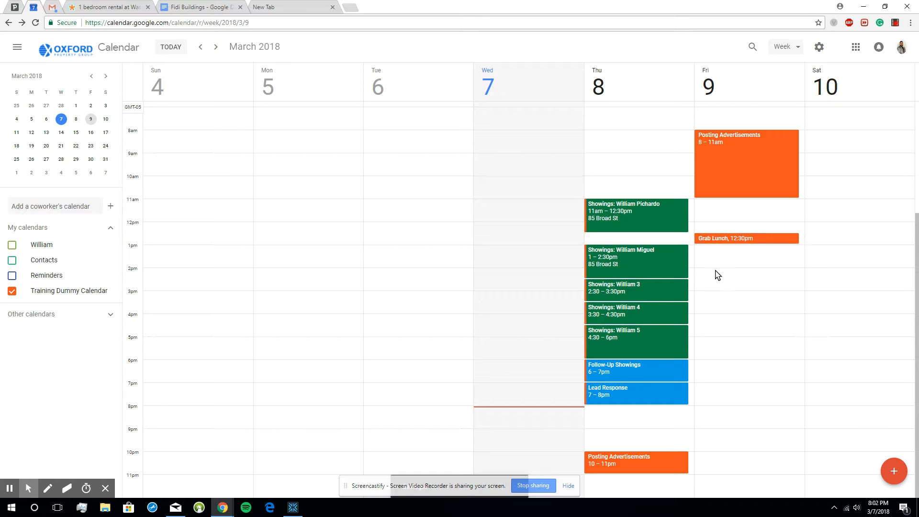
- Move the Follow-Up Showings, Lead Response and 10–11pm Posting Advertisements events from Thursday to Friday, March 9, at the same times
left_click_drag(626, 364, 725, 367)
left_click_drag(660, 400, 742, 398)
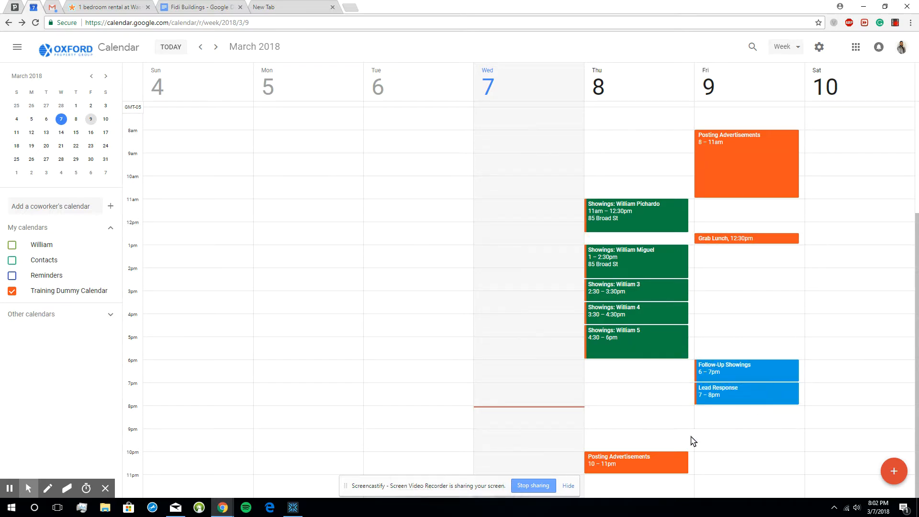
left_click_drag(645, 459, 756, 461)
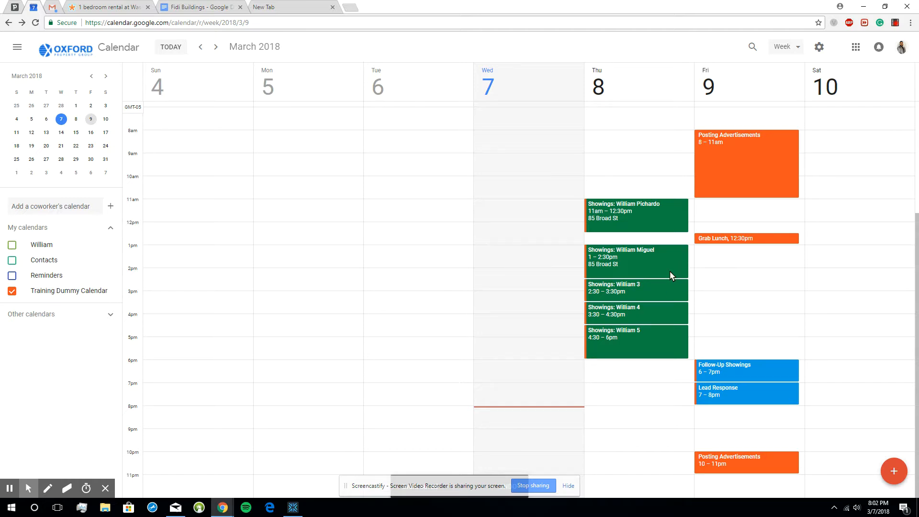
- Move Thursday's 1pm showing to Friday, March 9, at 1:15–2:45pm, and the 4:30–6pm showing to the same time on Friday
left_click_drag(670, 275, 758, 278)
left_click_drag(670, 352, 733, 352)
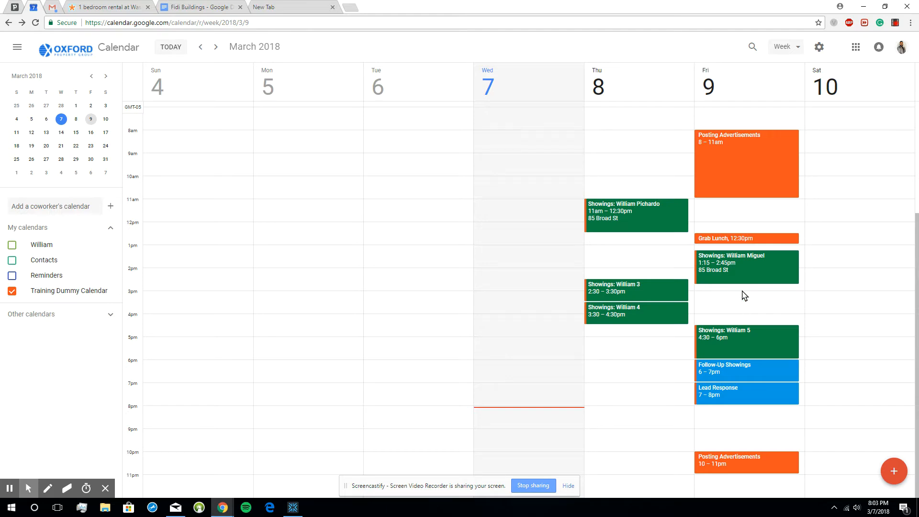
left_click_drag(744, 284, 748, 324)
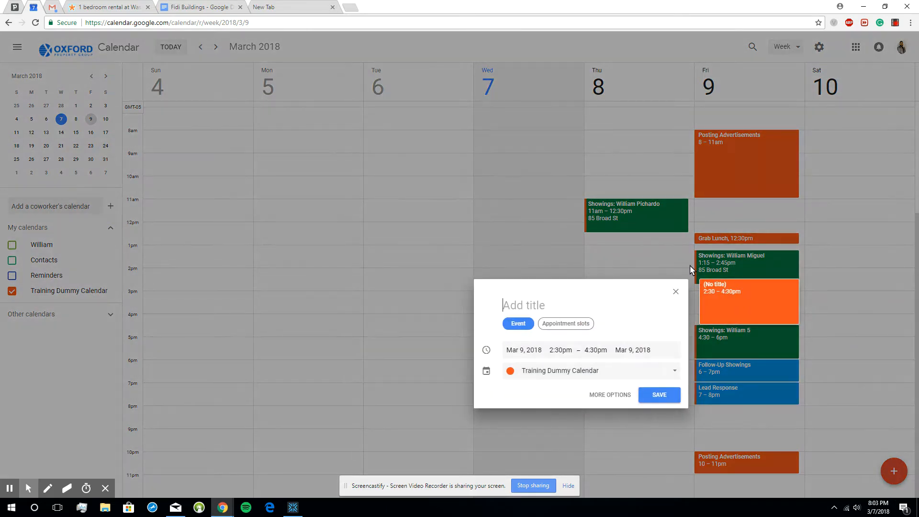
left_click(676, 292)
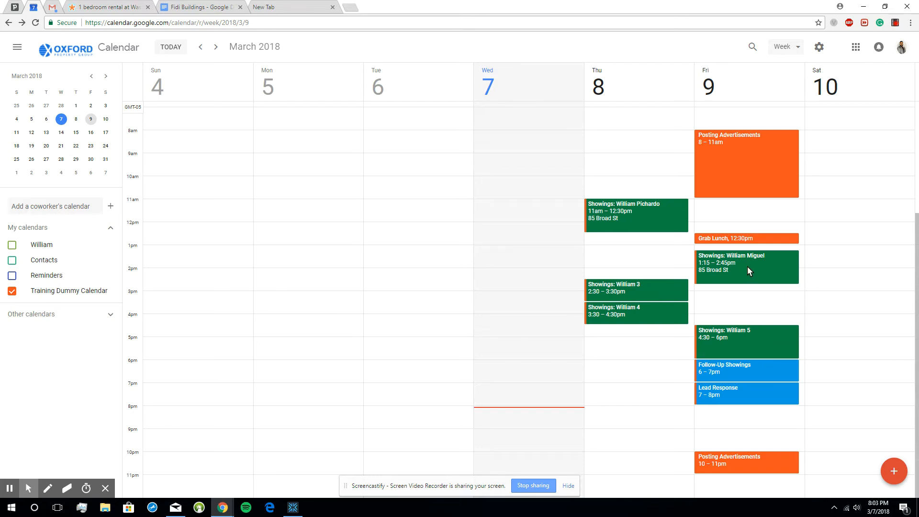
left_click_drag(830, 119, 863, 475)
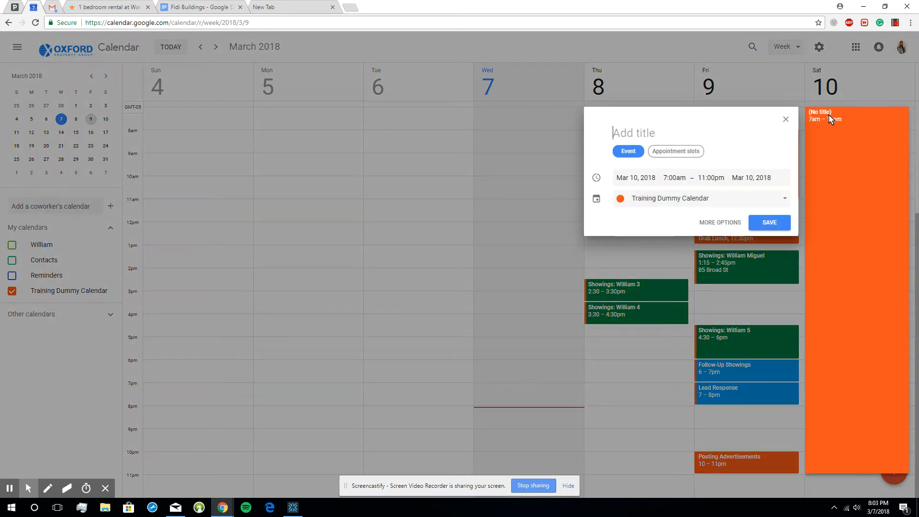
left_click(646, 133)
left_click(785, 119)
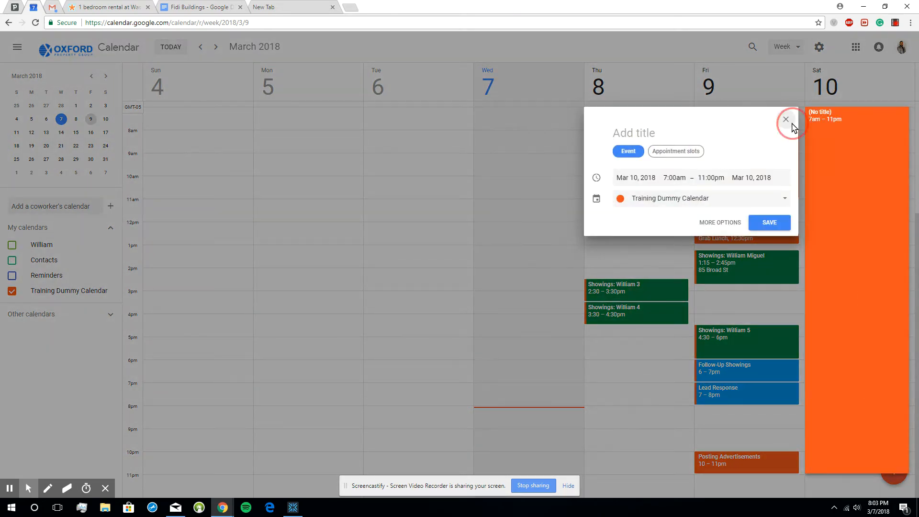
- Review the Thursday, March 8 and Friday, March 9 schedules from early morning through late evening
scroll(861, 420, "up", 3)
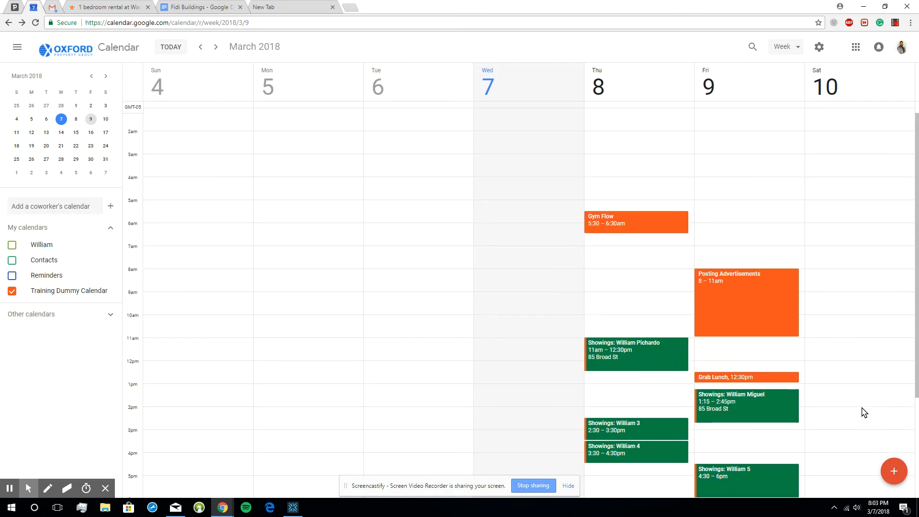
scroll(863, 408, "down", 3)
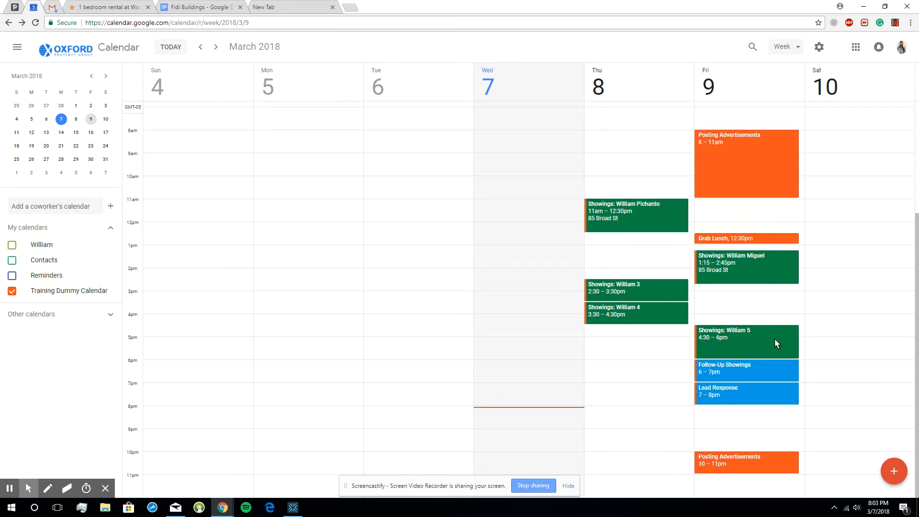
scroll(814, 330, "up", 2)
scroll(846, 338, "down", 2)
scroll(831, 322, "up", 1)
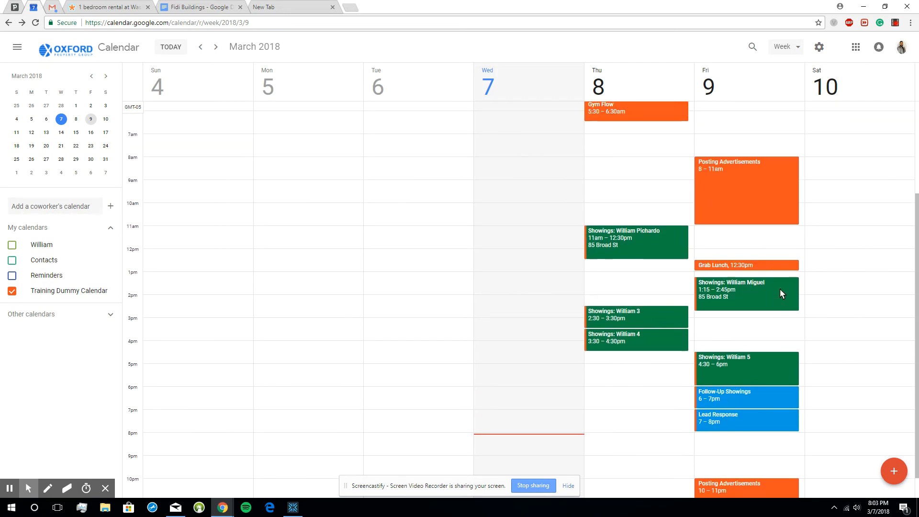
scroll(780, 293, "up", 1)
scroll(780, 294, "down", 2)
scroll(814, 325, "up", 2)
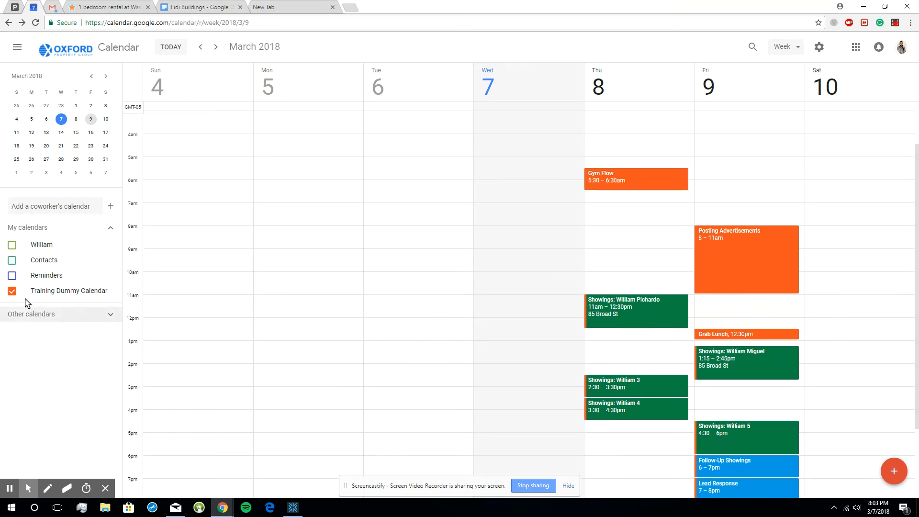
- Hide the Training Dummy Calendar's events from the week view and show them again
left_click(12, 291)
left_click(12, 291)
left_click(12, 291)
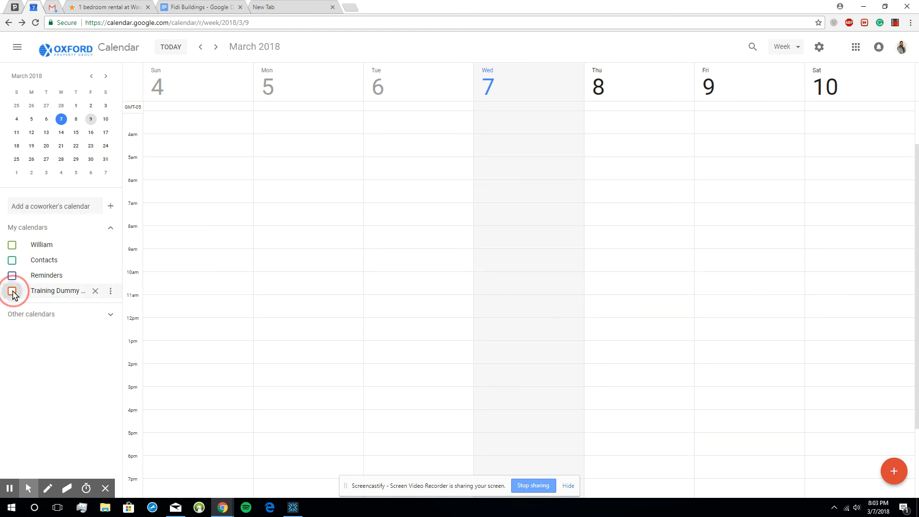
left_click(12, 291)
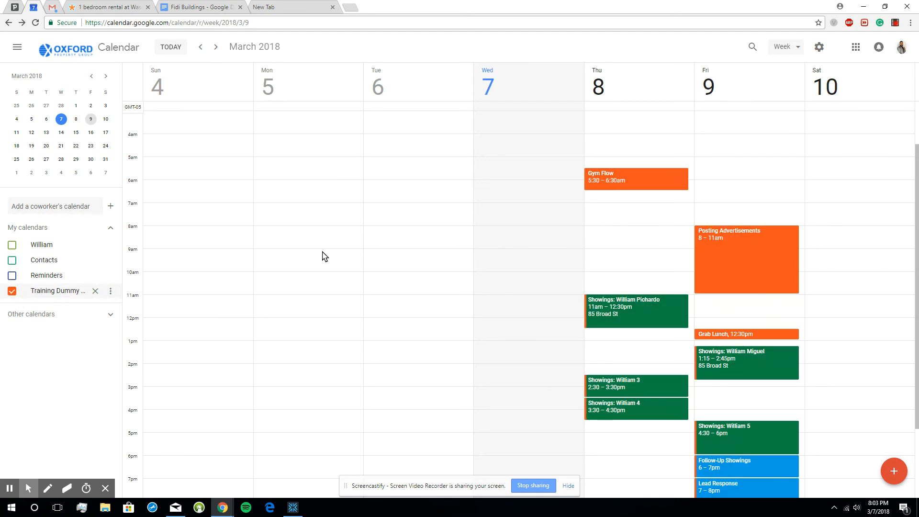